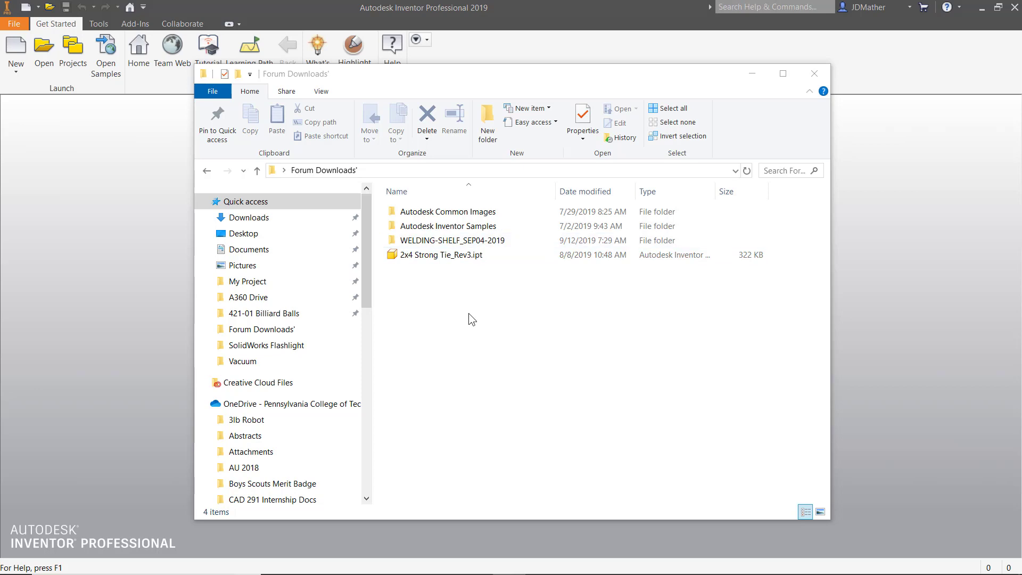
pyautogui.rightClick(433, 288)
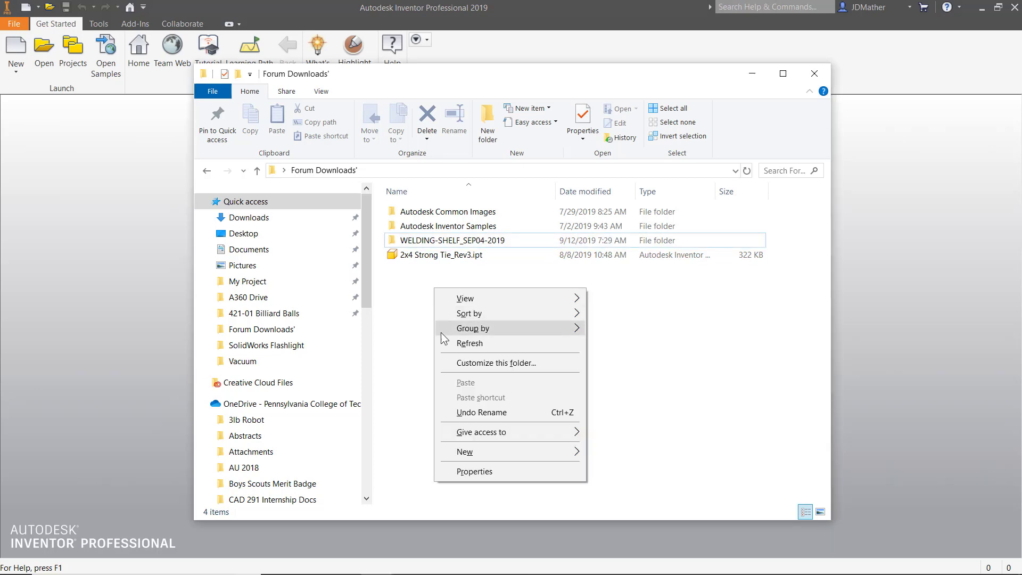
pyautogui.moveTo(474, 456)
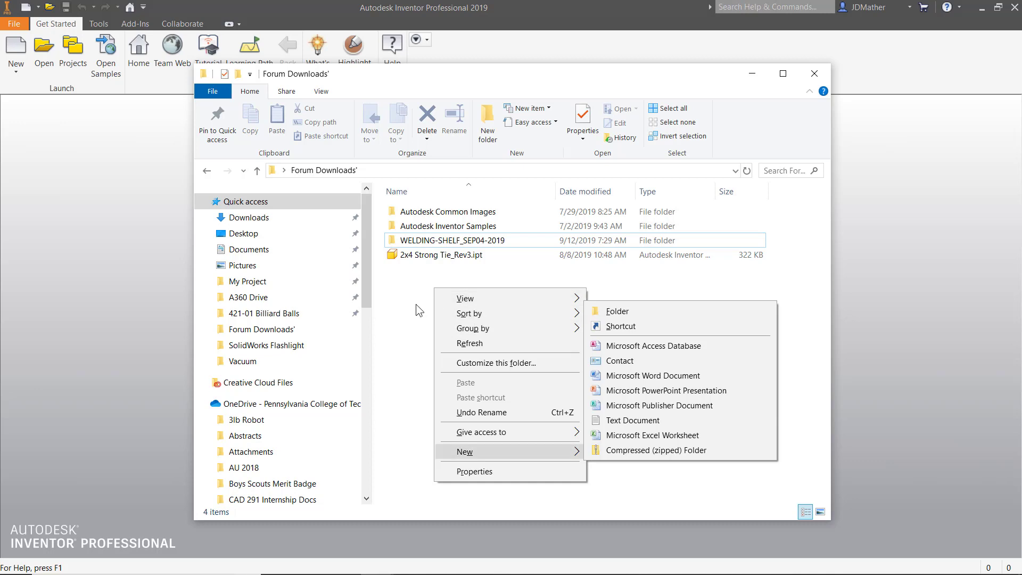
pyautogui.press('Escape')
pyautogui.press('Escape')
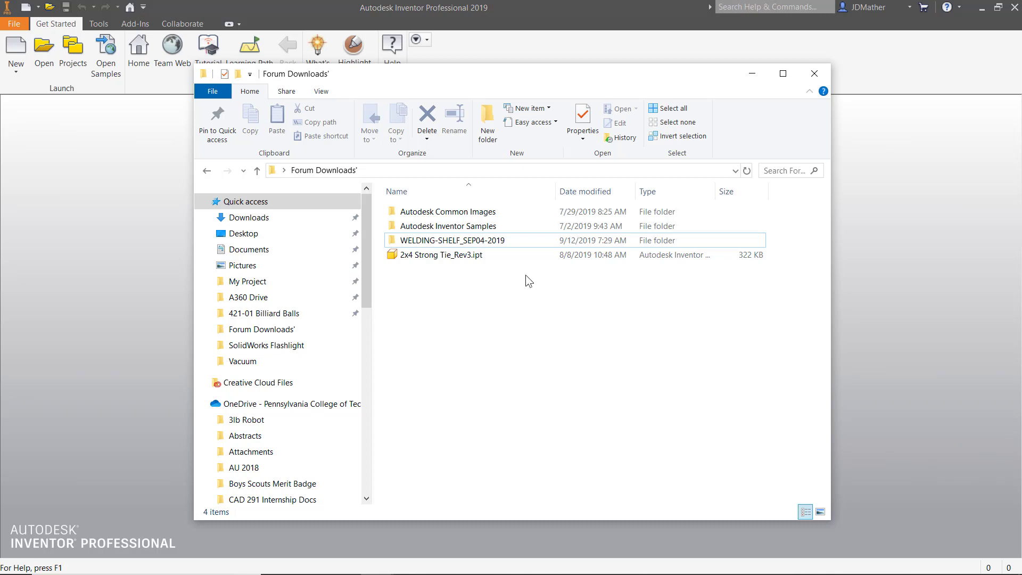
# Close the folder window and start a new single-user project named WELDING-SHELF_SEP04-2019
pyautogui.click(449, 244)
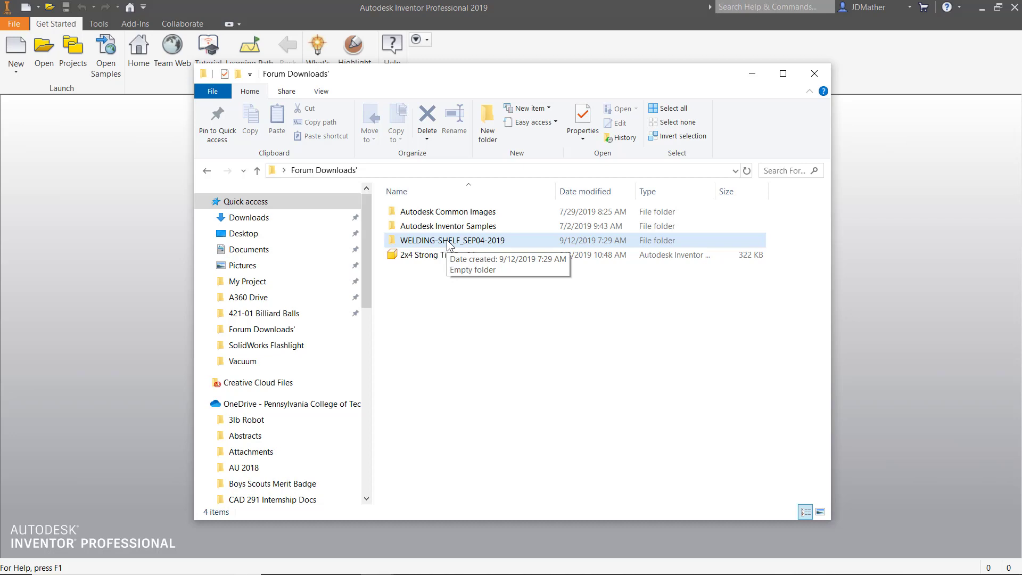
pyautogui.click(814, 73)
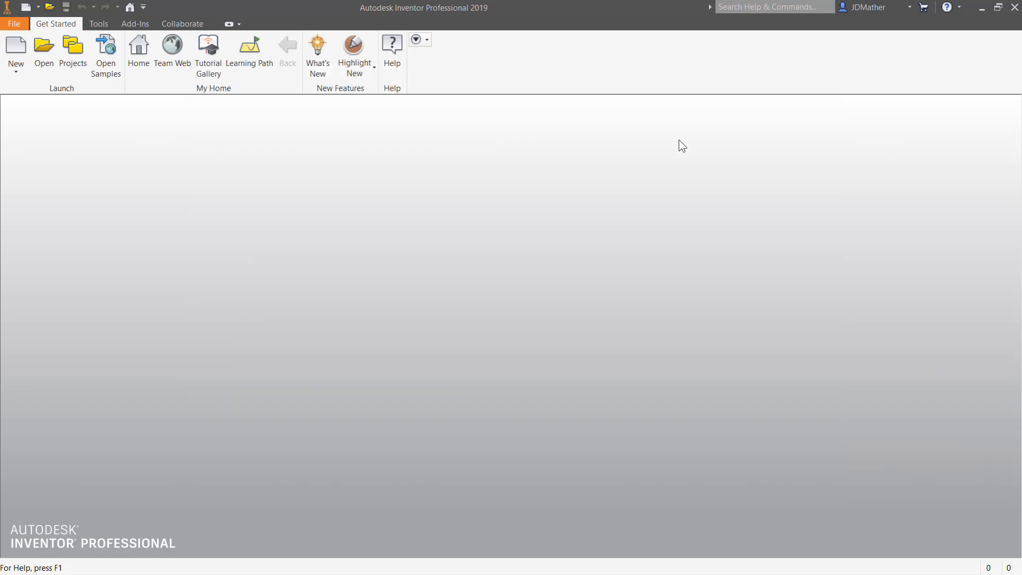
pyautogui.click(75, 53)
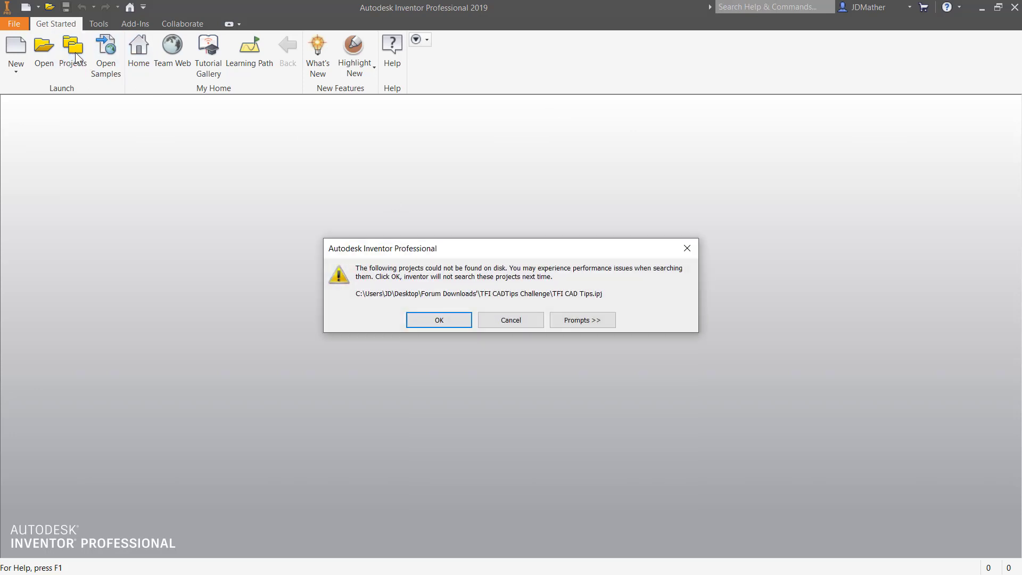
pyautogui.click(436, 320)
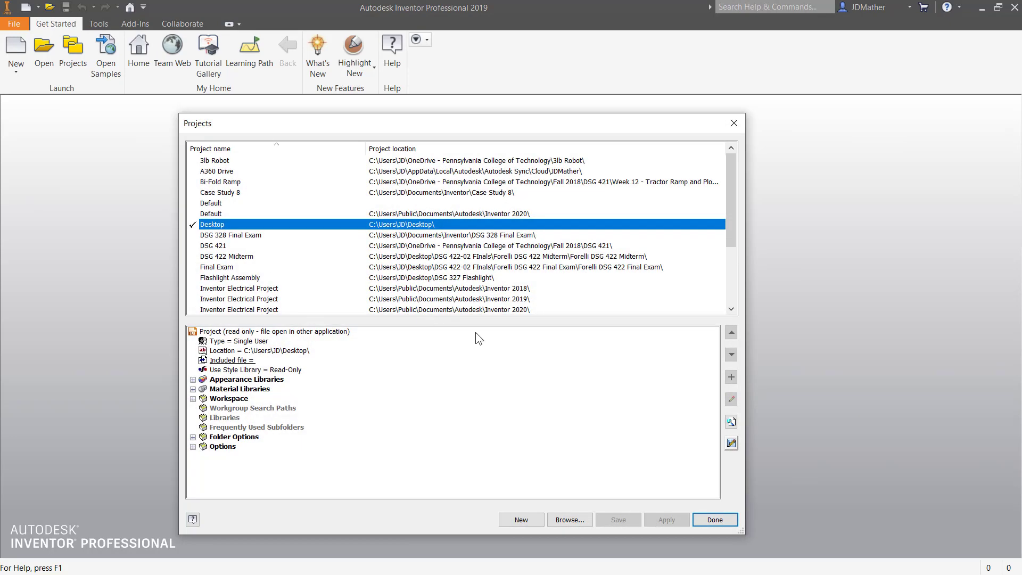
pyautogui.click(521, 519)
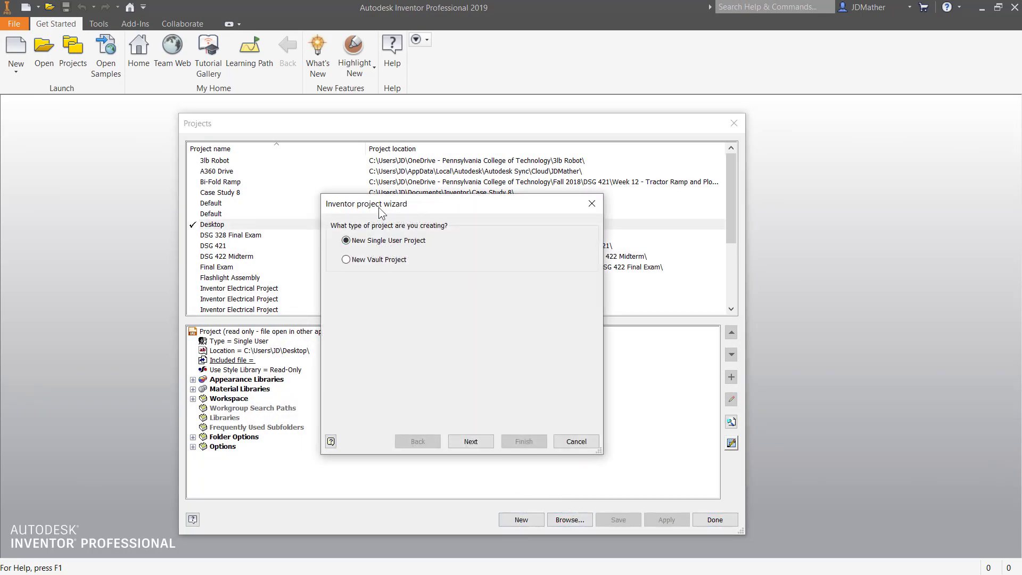
pyautogui.moveTo(378, 206); pyautogui.dragTo(323, 181)
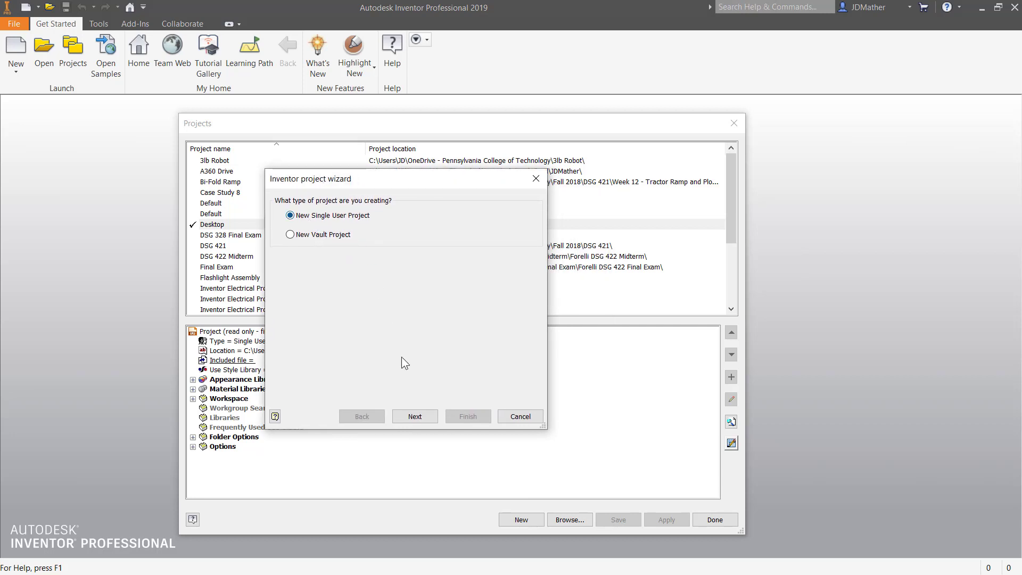
pyautogui.click(415, 417)
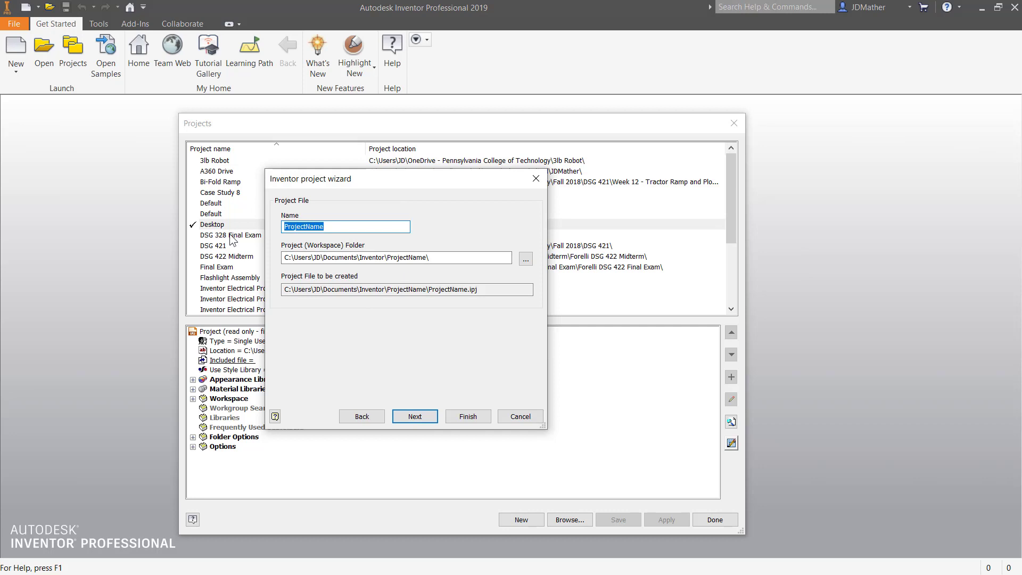
pyautogui.write('WELD')
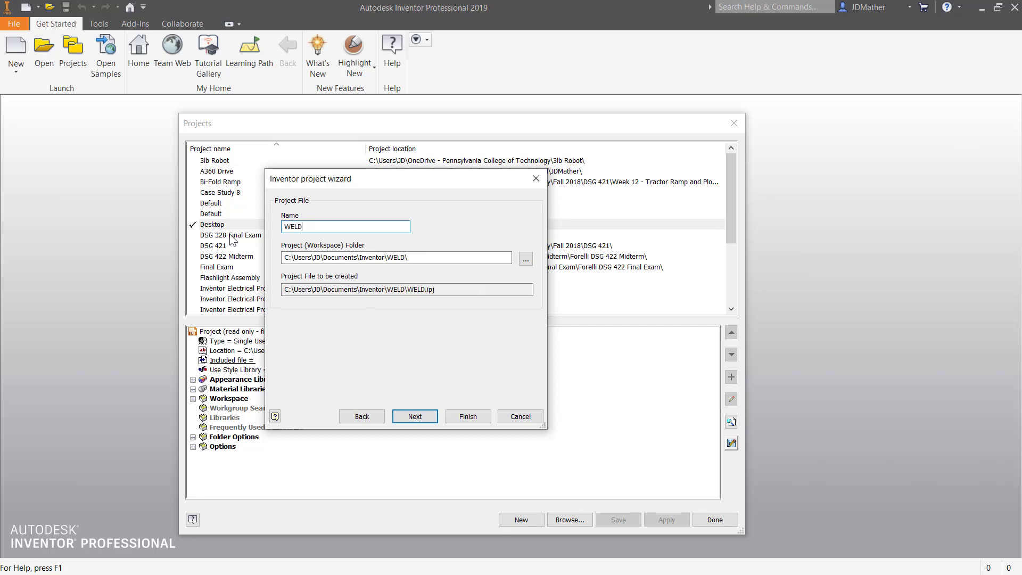
pyautogui.write('ING-SHELF_SEP04-2019')
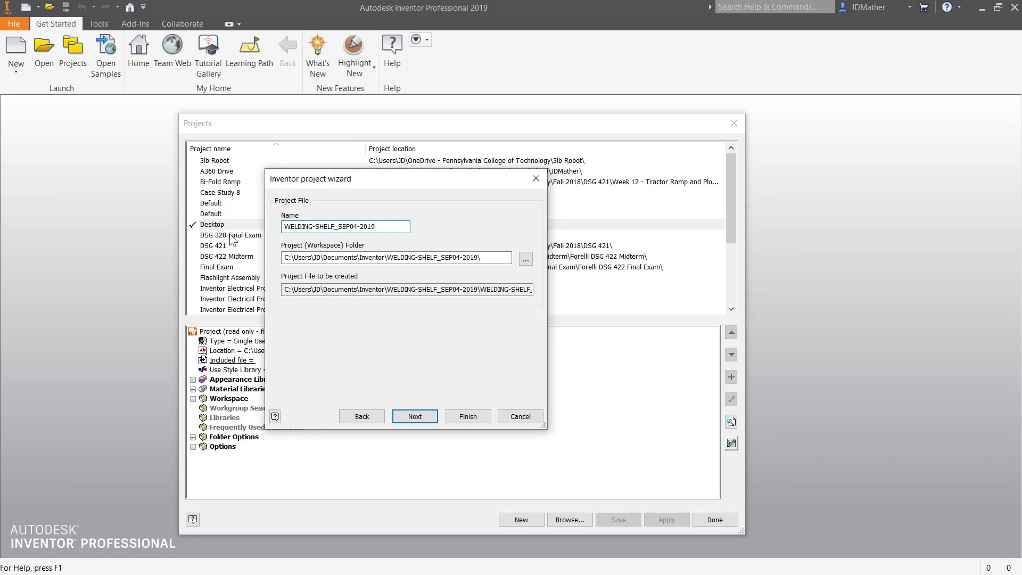
# Set the project's workspace to the WELDING-SHELF_SEP04-2019 folder inside Forum Downloads' on the desktop and finish creating the project
pyautogui.click(525, 258)
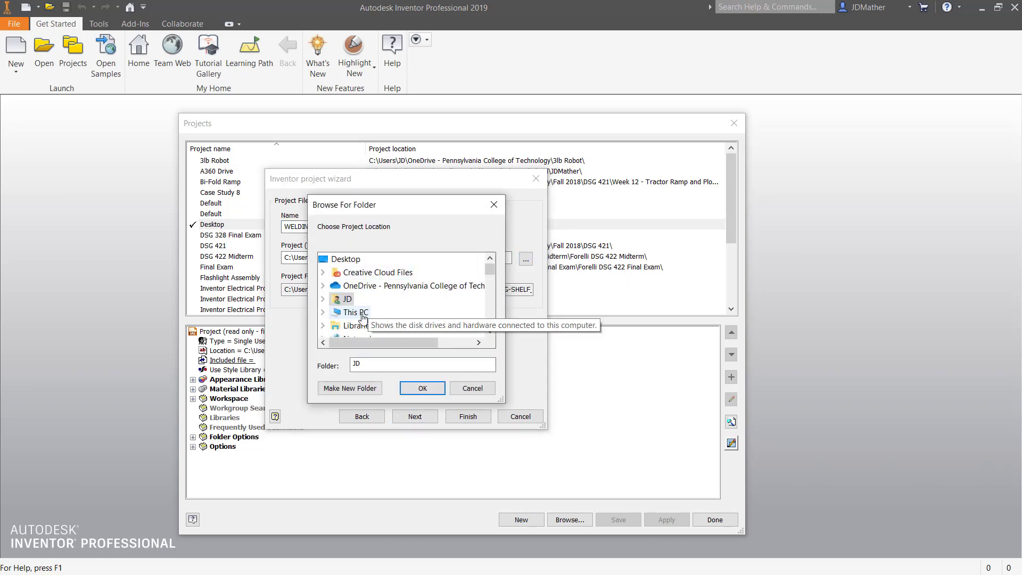
pyautogui.click(352, 260)
pyautogui.click(491, 284)
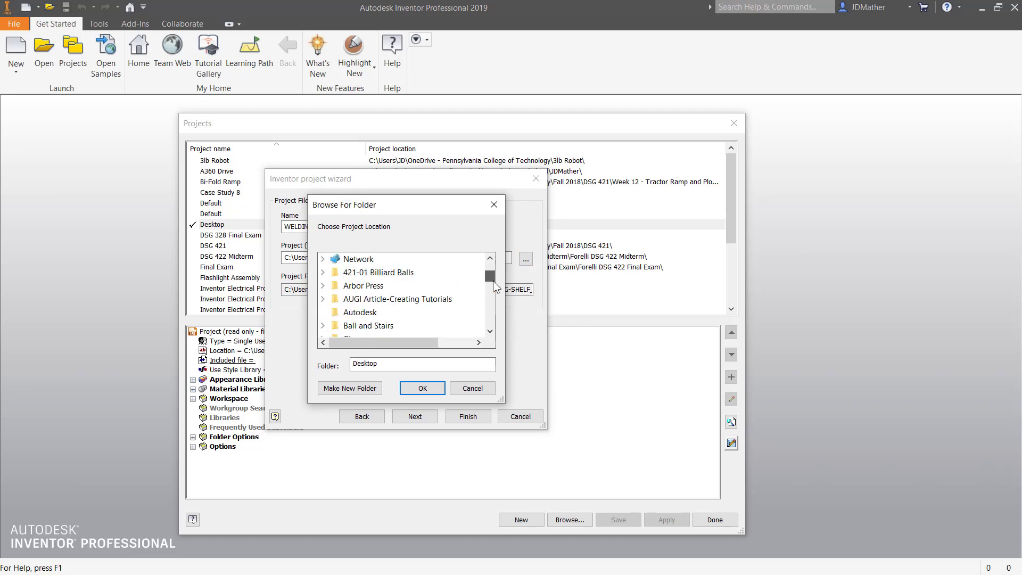
pyautogui.moveTo(493, 283); pyautogui.dragTo(492, 278)
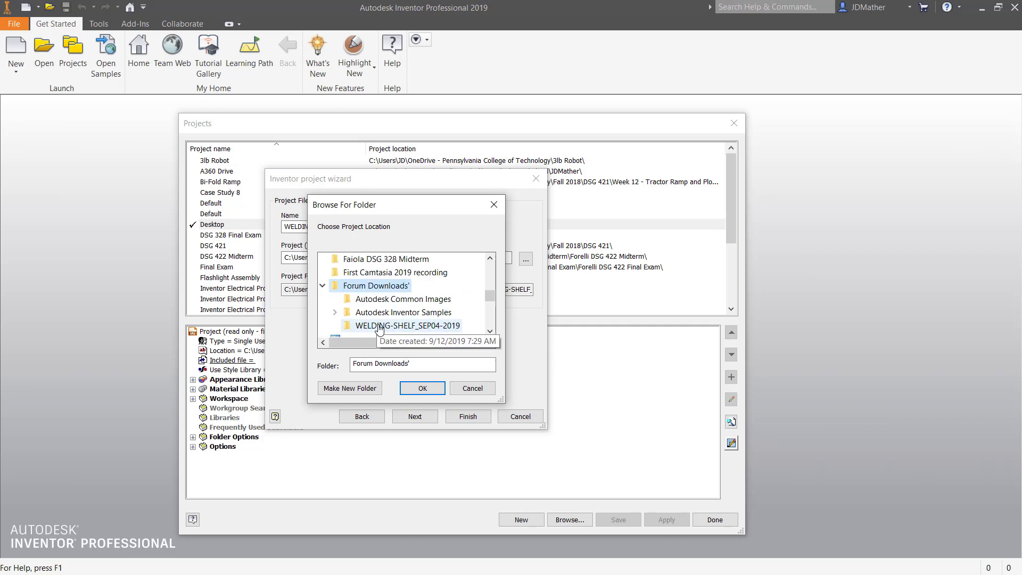
pyautogui.click(378, 326)
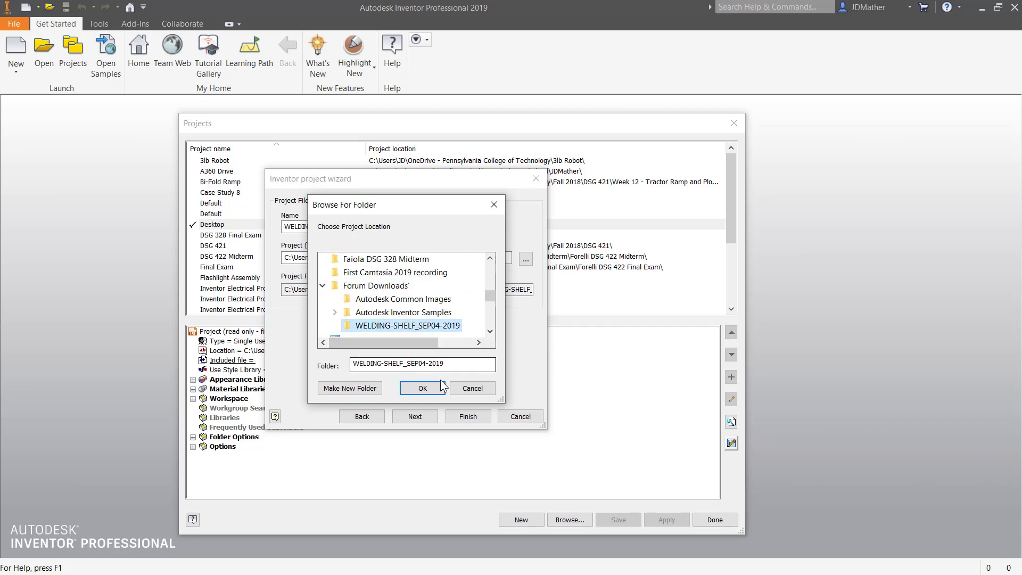
pyautogui.click(423, 388)
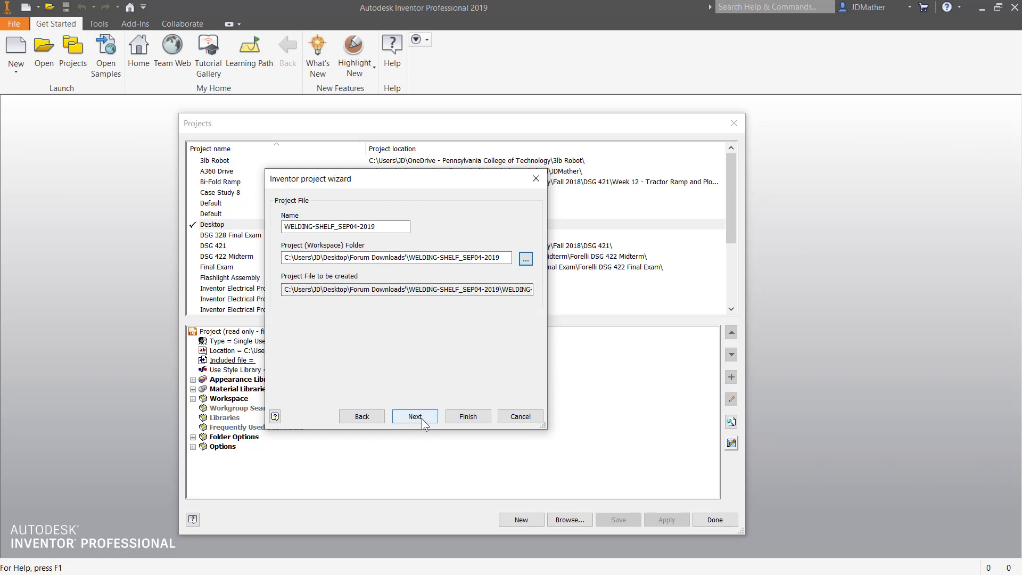
pyautogui.click(458, 420)
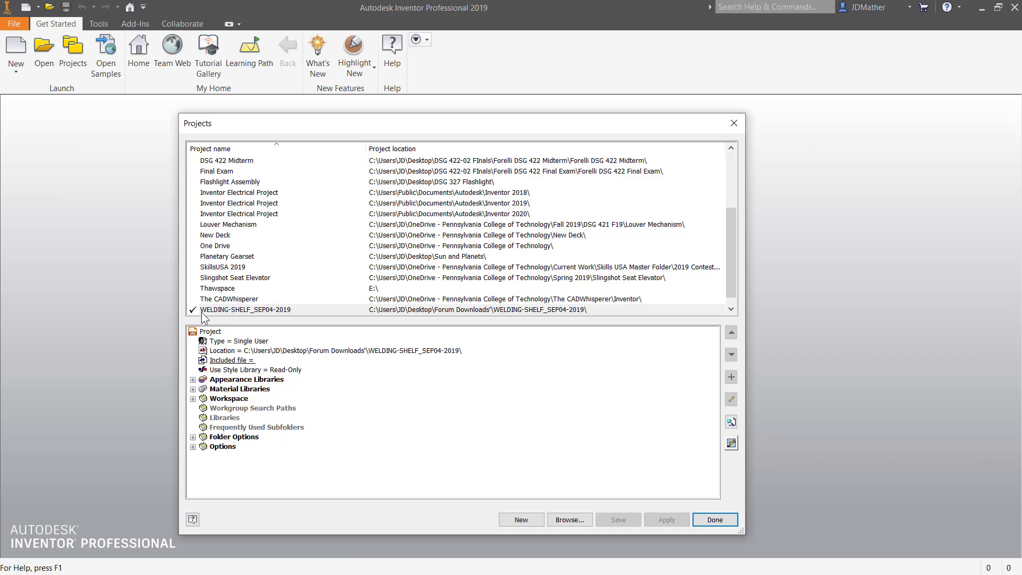
pyautogui.click(708, 520)
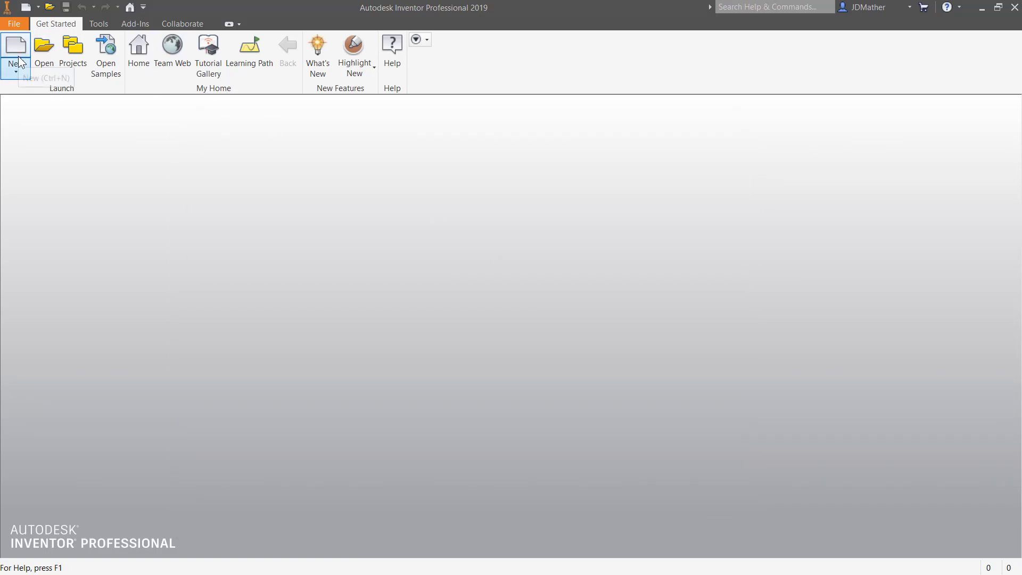
# Create a new part and start a 2D sketch on its XZ origin plane
pyautogui.click(38, 6)
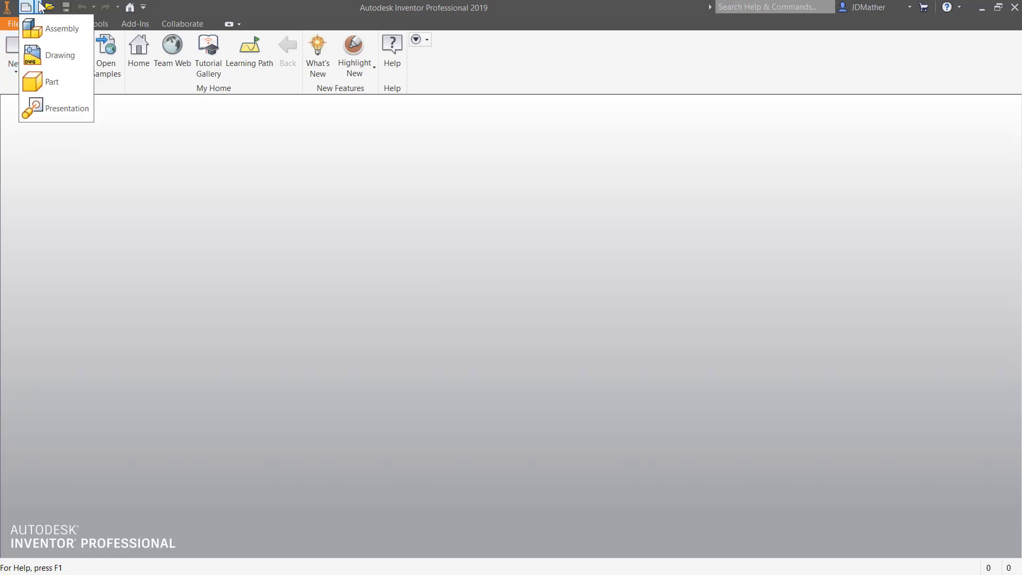
pyautogui.click(39, 80)
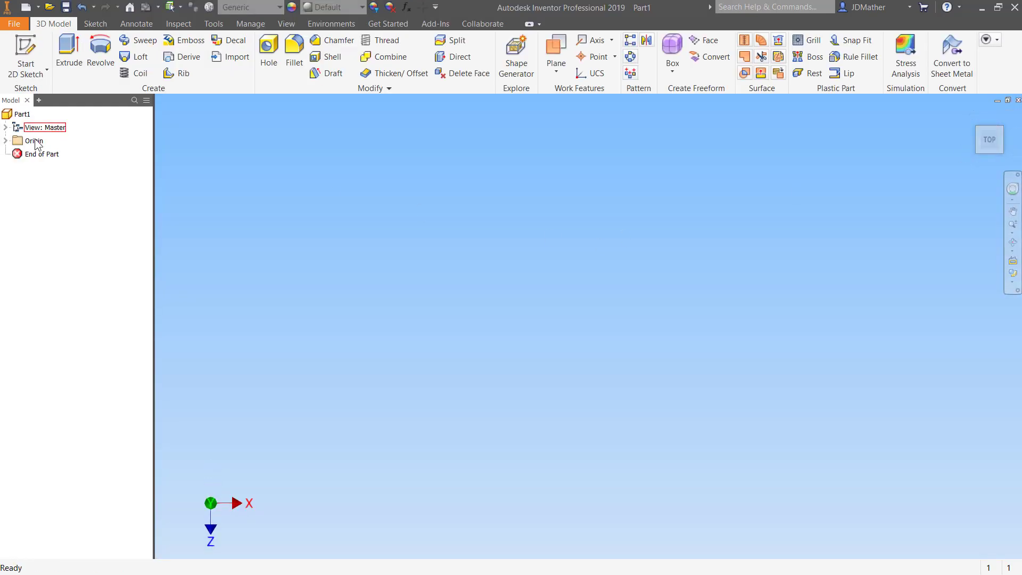
pyautogui.click(6, 141)
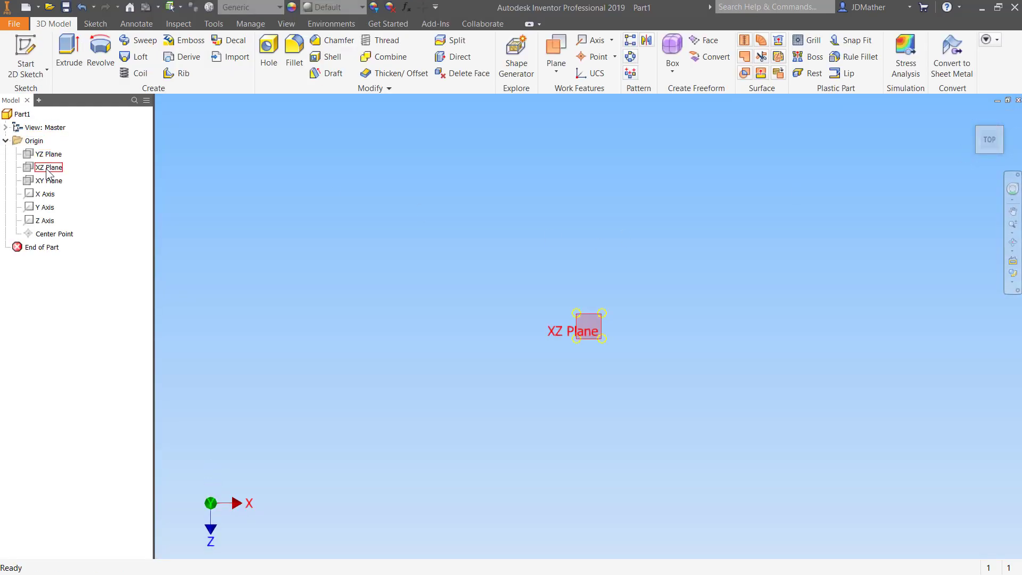
pyautogui.rightClick(47, 168)
pyautogui.click(69, 202)
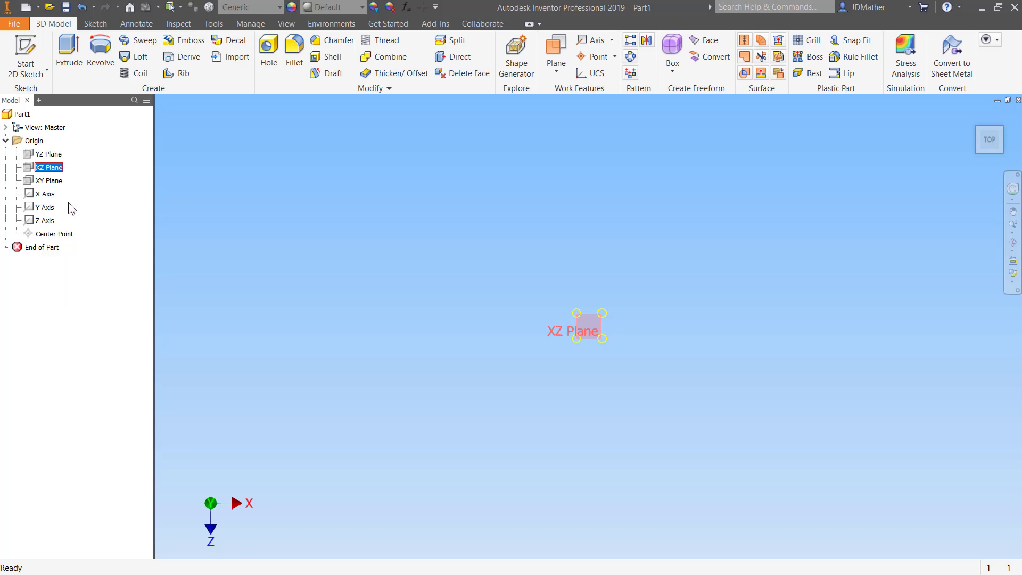
# Sketch a rectangle about 4.97 in high with one corner on the origin, extending in the positive X and negative Z directions
pyautogui.click(168, 54)
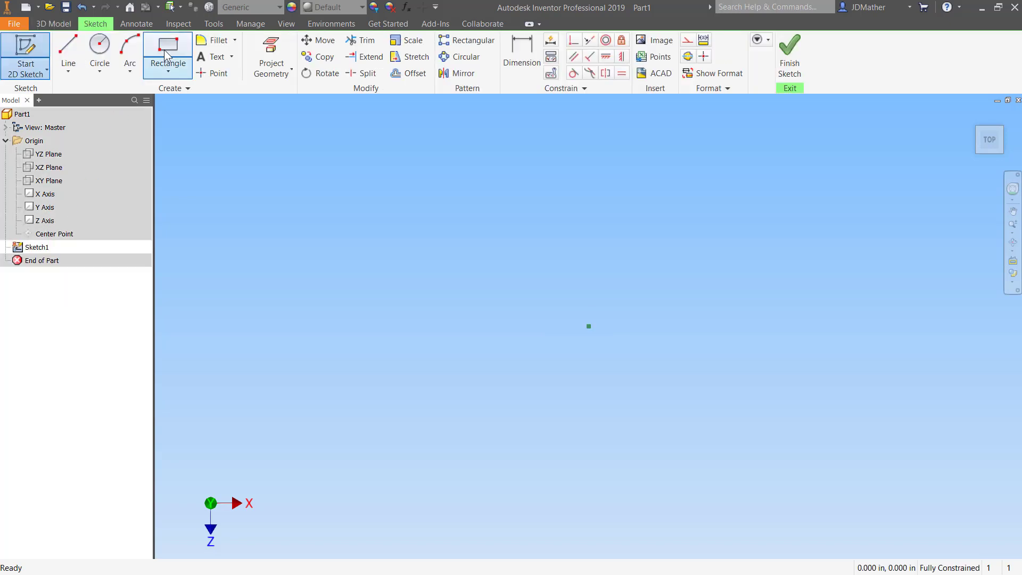
pyautogui.click(588, 326)
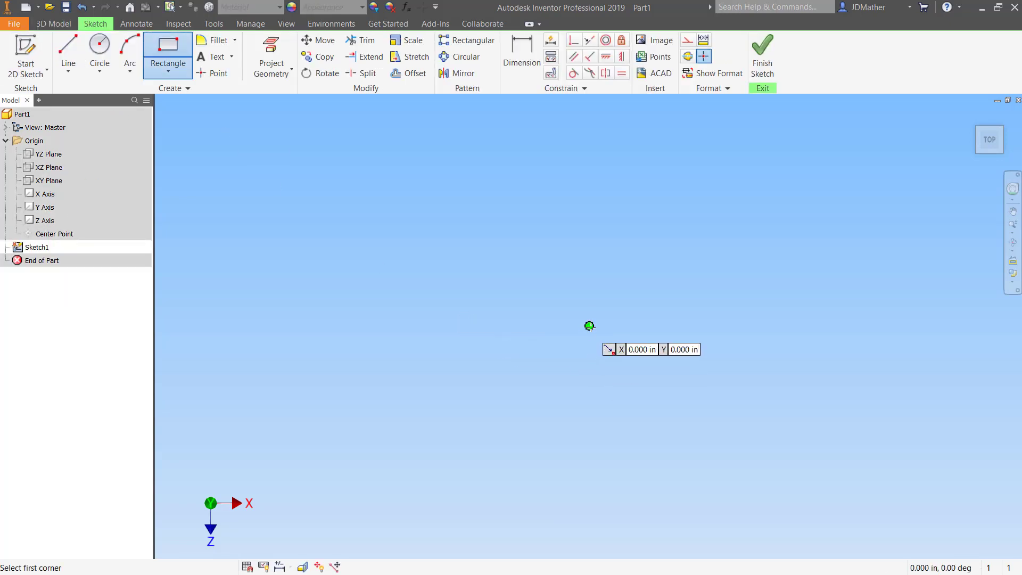
pyautogui.click(866, 168)
pyautogui.rightClick(865, 176)
pyautogui.click(913, 187)
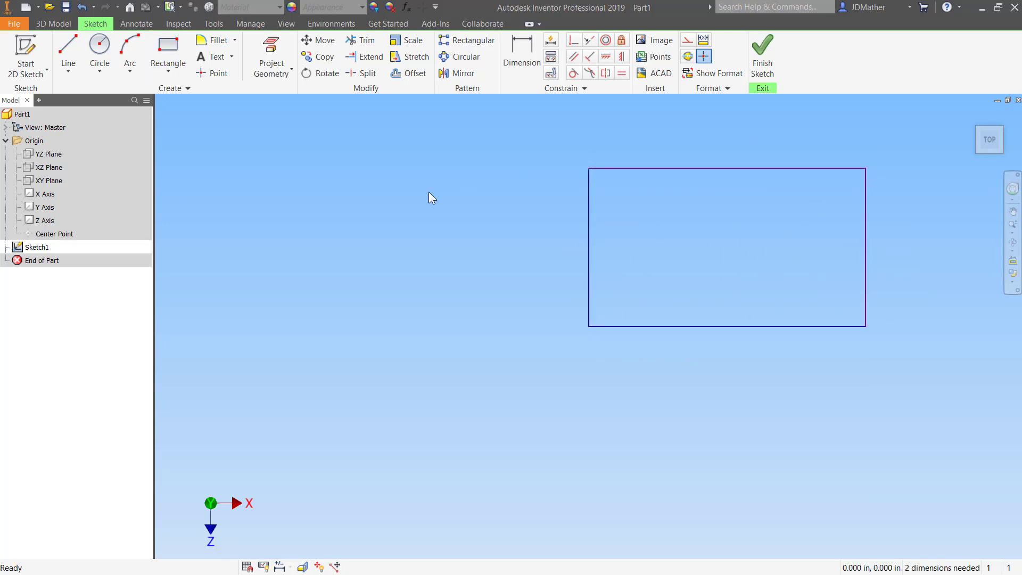
# Dimension the rectangle 8 in high and 12 in wide, and finish the sketch
pyautogui.click(536, 67)
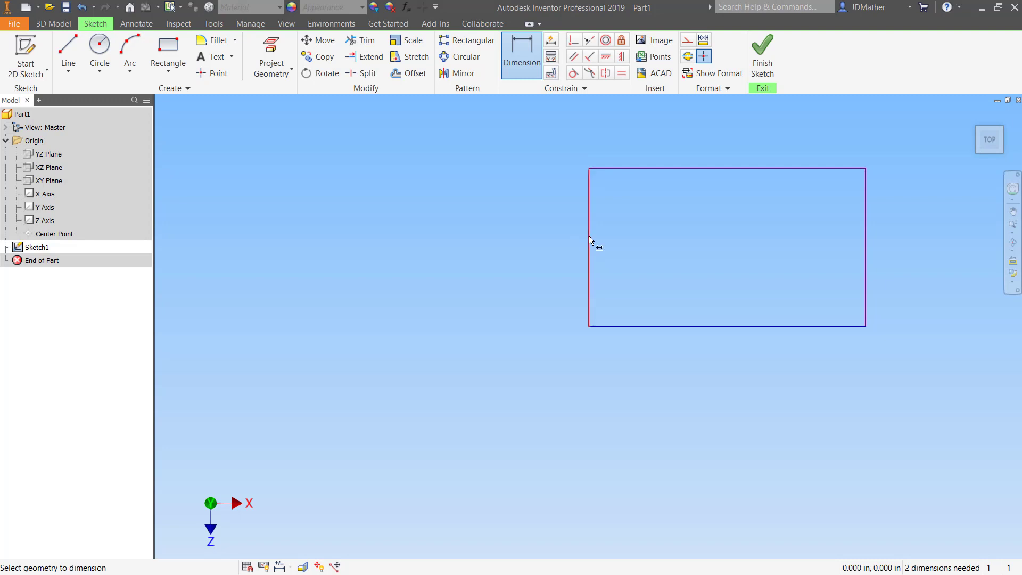
pyautogui.click(589, 246)
pyautogui.click(505, 250)
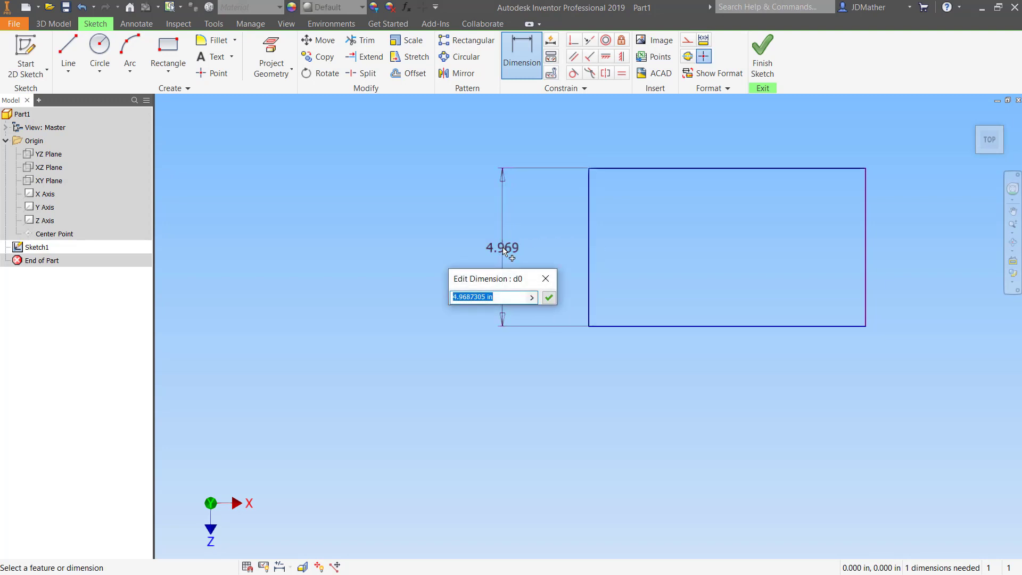
pyautogui.write('8')
pyautogui.press('Return')
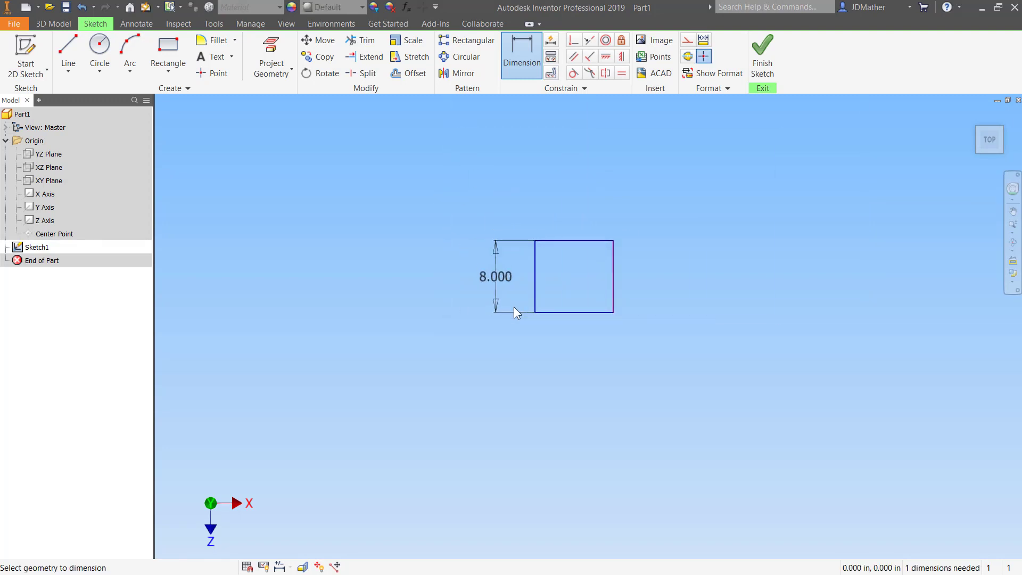
pyautogui.click(574, 241)
pyautogui.click(580, 216)
pyautogui.write('12')
pyautogui.press('Return')
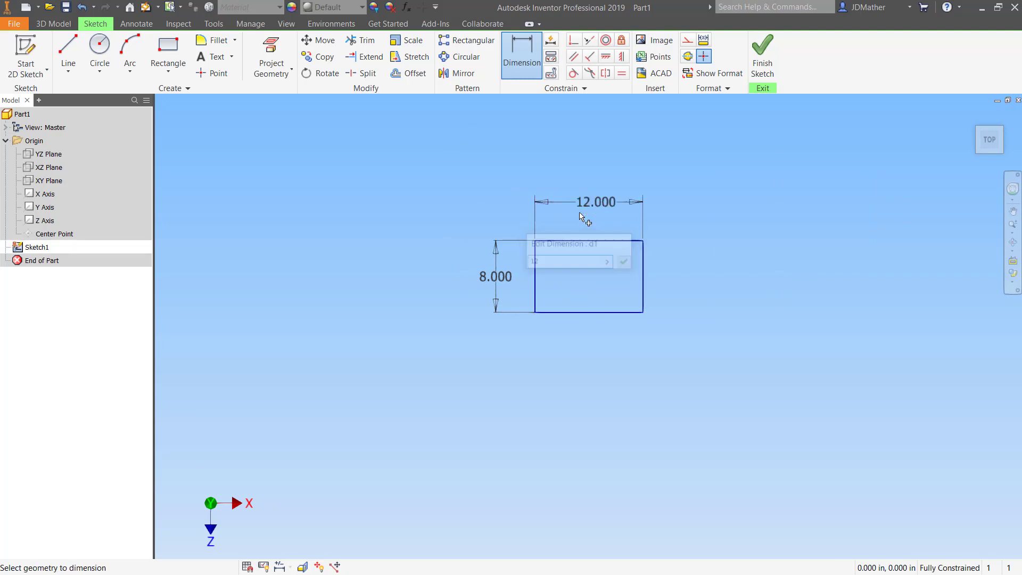
pyautogui.click(756, 77)
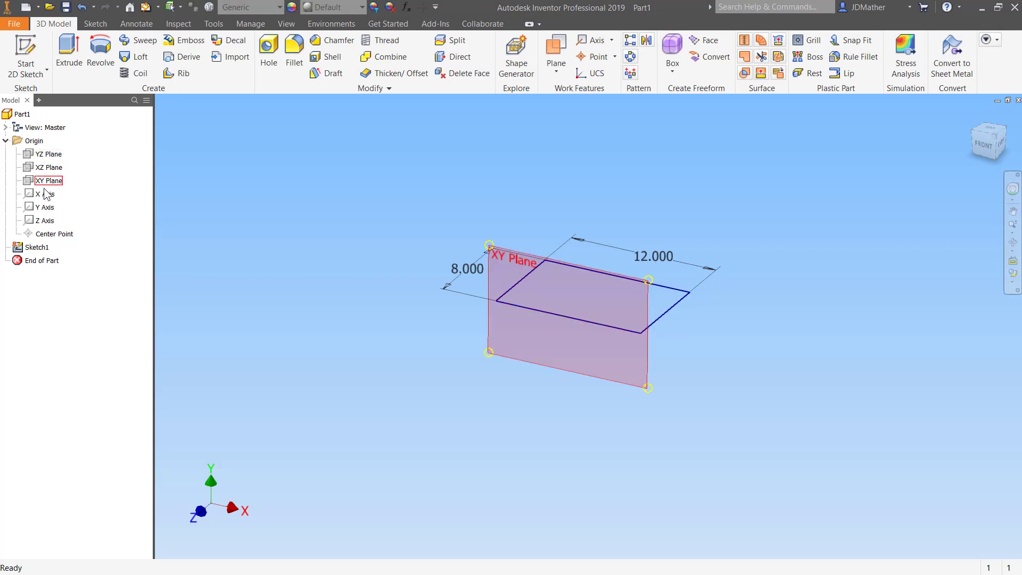
# Start a 2D sketch on the XY plane and draw a vertical line straight down from the origin corner of the rectangle
pyautogui.rightClick(44, 178)
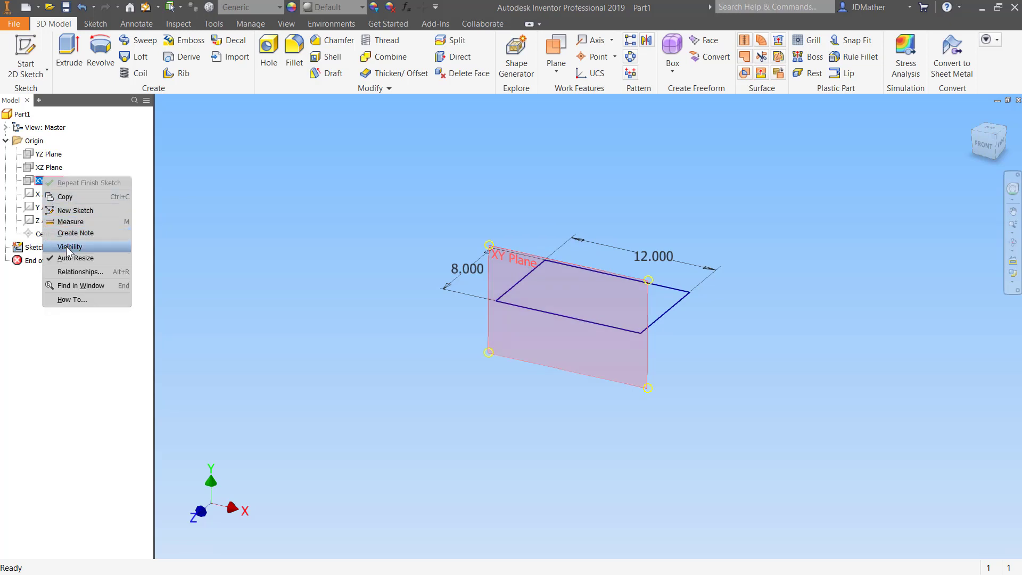
pyautogui.click(70, 211)
pyautogui.click(68, 53)
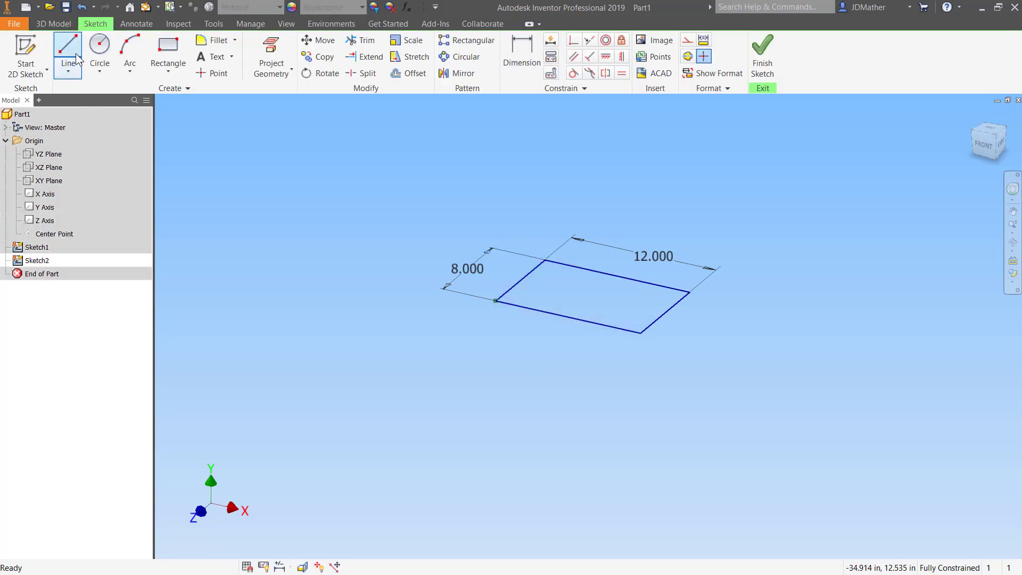
pyautogui.click(495, 301)
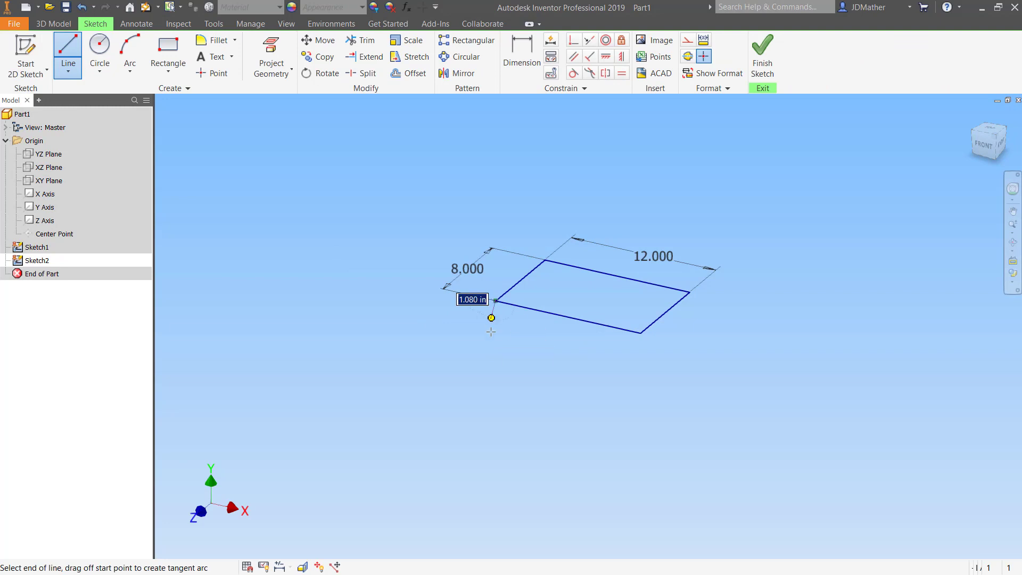
pyautogui.press('Escape')
pyautogui.click(494, 444)
pyautogui.rightClick(495, 444)
pyautogui.click(531, 444)
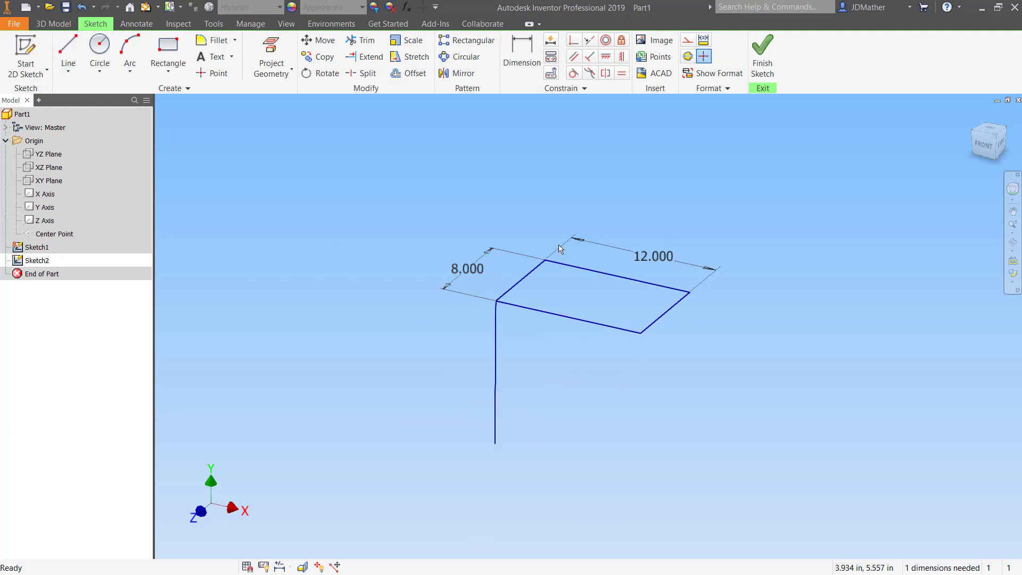
# Finish the vertical line sketch and save the part in the project workspace as WELDING-SHELF_SEP04-2019.ipt
pyautogui.keyDown('shift'); pyautogui.moveTo(551, 244); pyautogui.dragTo(599, 288, button='middle'); pyautogui.keyUp('shift')
pyautogui.click(765, 75)
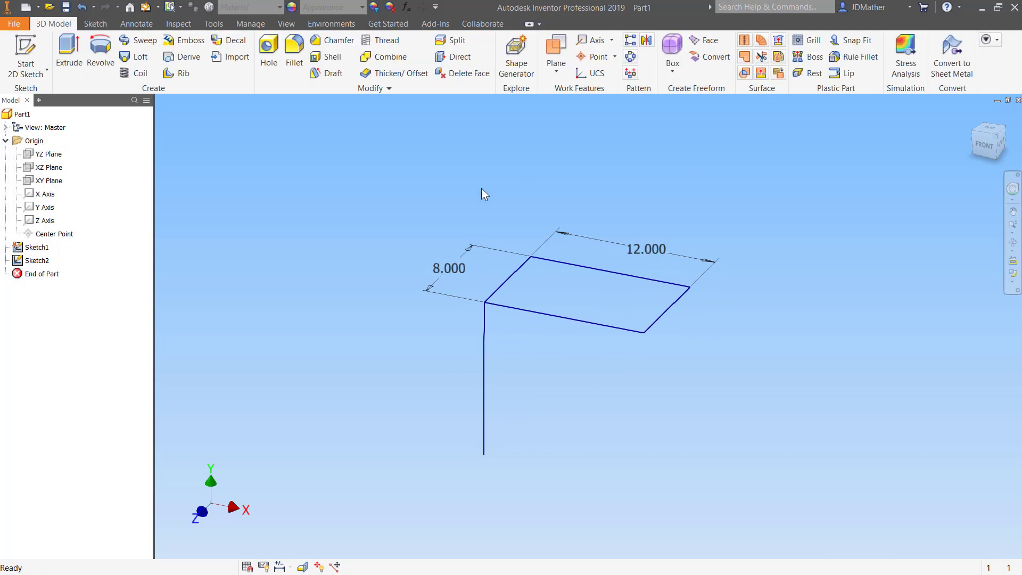
pyautogui.click(66, 6)
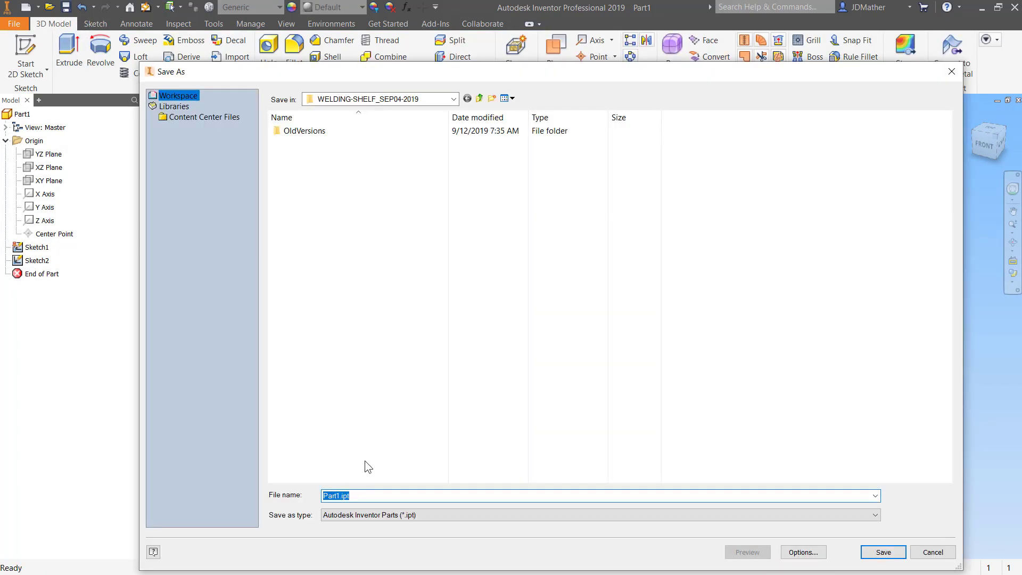
pyautogui.write('WELD')
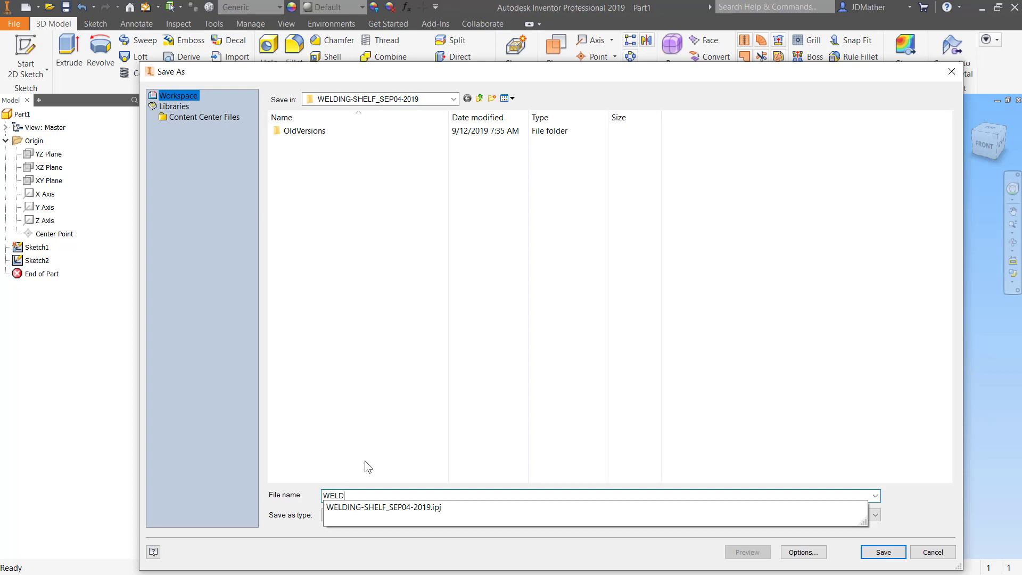
pyautogui.click(443, 505)
pyautogui.click(444, 497)
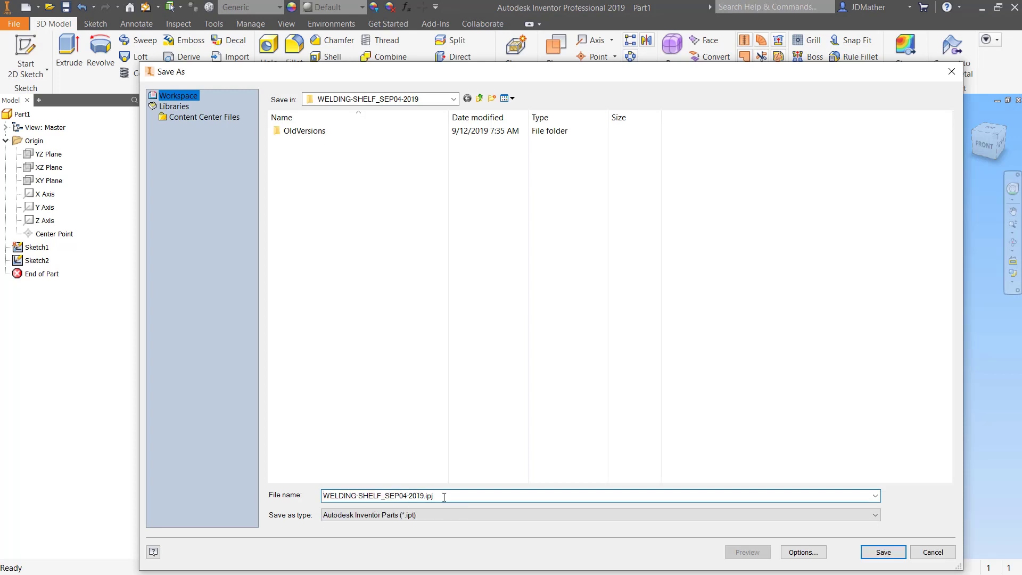
pyautogui.press('BackSpace')
pyautogui.press('BackSpace')
pyautogui.write('pt')
pyautogui.click(881, 552)
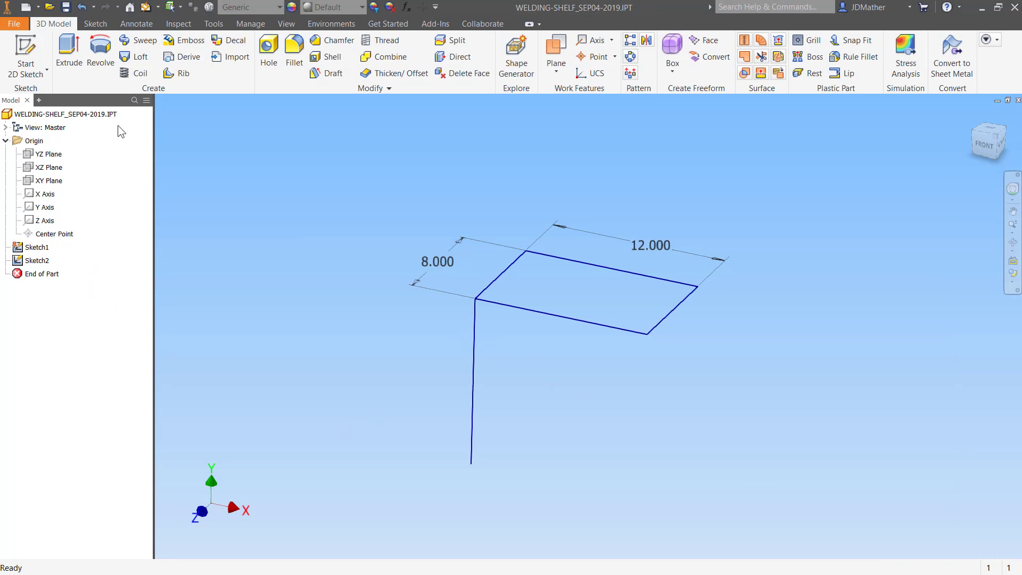
# Save the part under the new name WELDING-SHELF_SEP04-2019_FRAME-SKELETON.IPT in the same folder
pyautogui.click(19, 23)
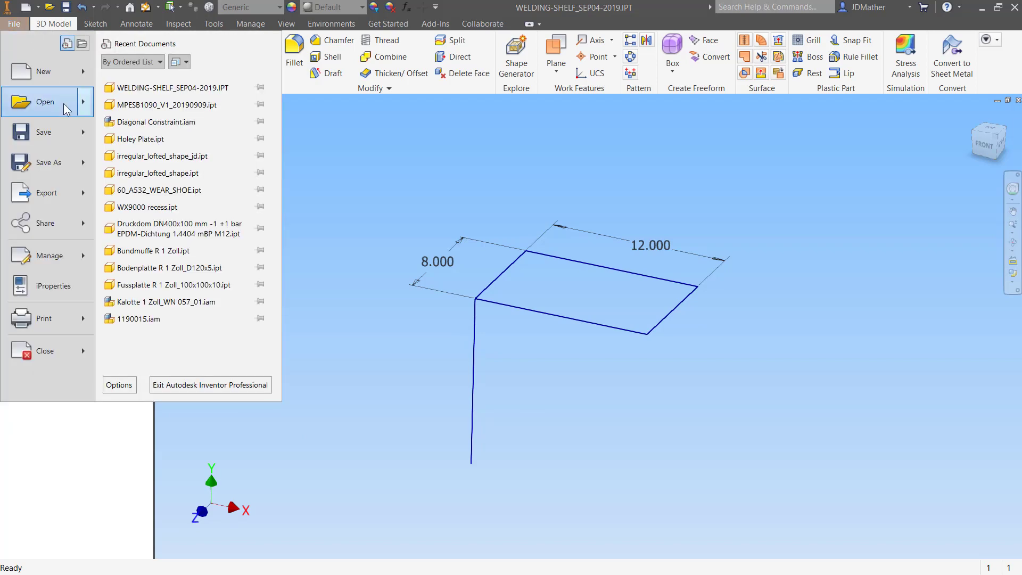
pyautogui.click(56, 163)
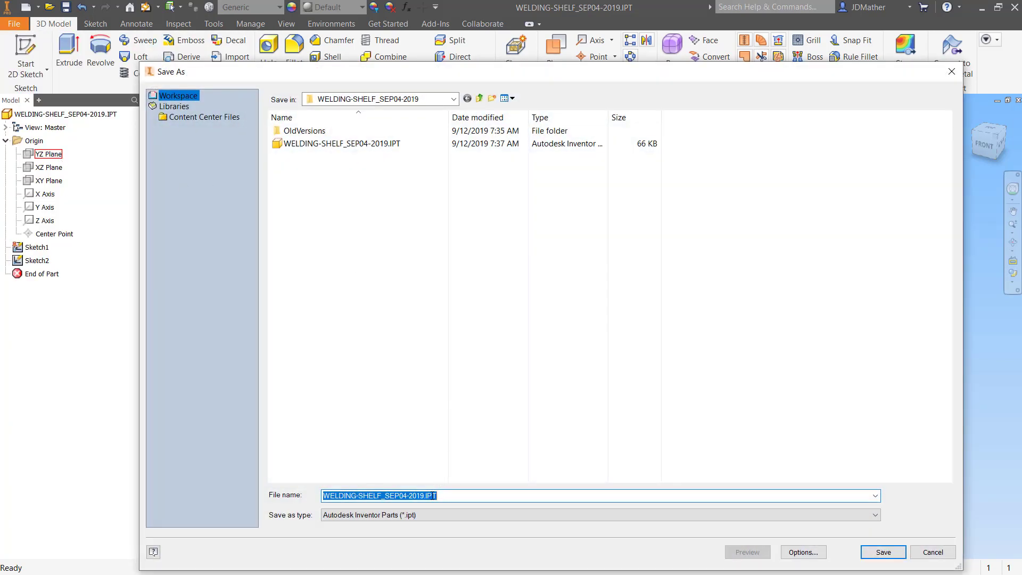
pyautogui.click(425, 495)
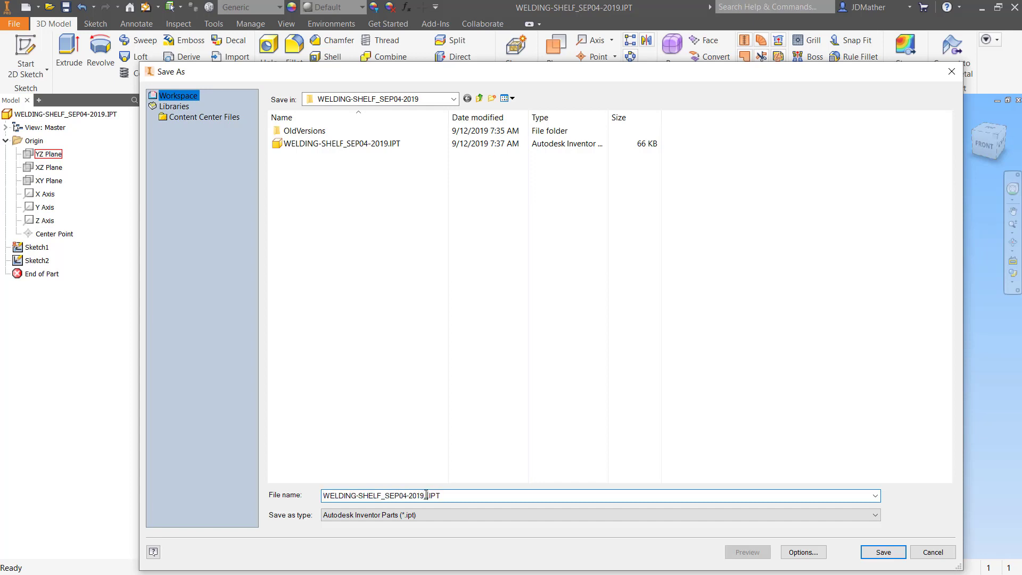
pyautogui.write('_SKE')
pyautogui.press('BackSpace')
pyautogui.press('BackSpace')
pyautogui.press('BackSpace')
pyautogui.press('BackSpace')
pyautogui.press('BackSpace')
pyautogui.press('BackSpace')
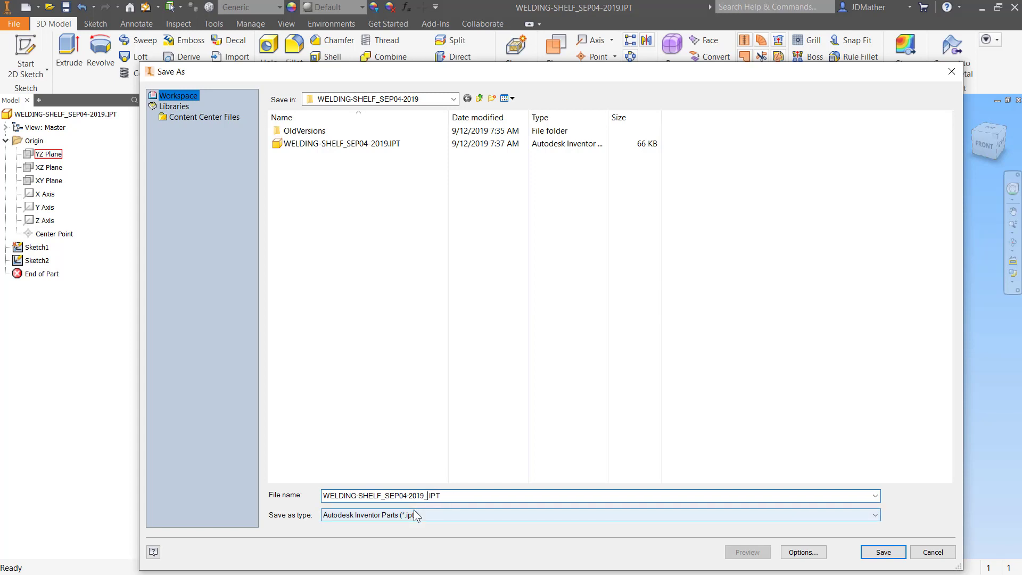
pyautogui.write('FRAME-SKELETON')
pyautogui.press('Return')
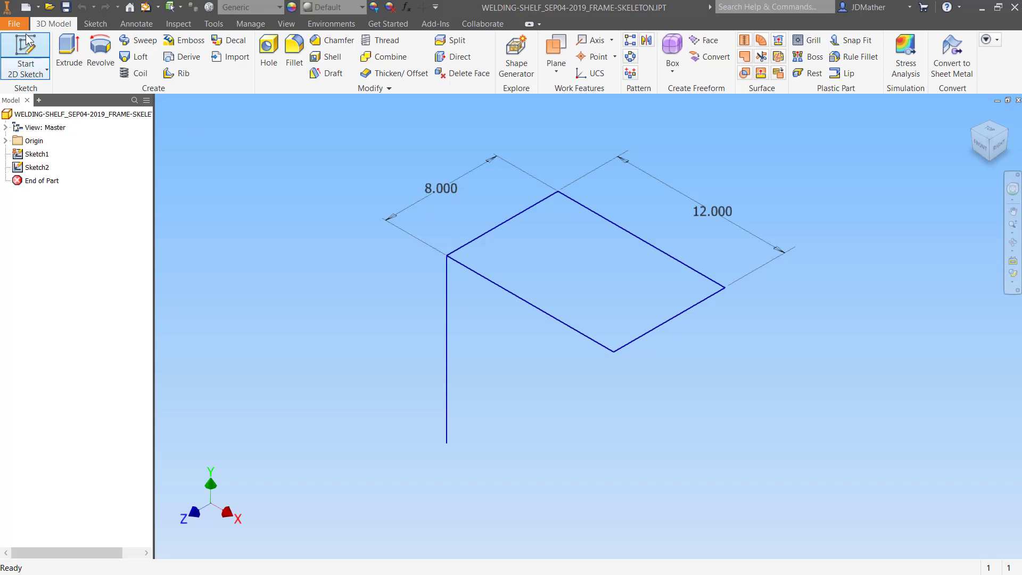
pyautogui.click(39, 7)
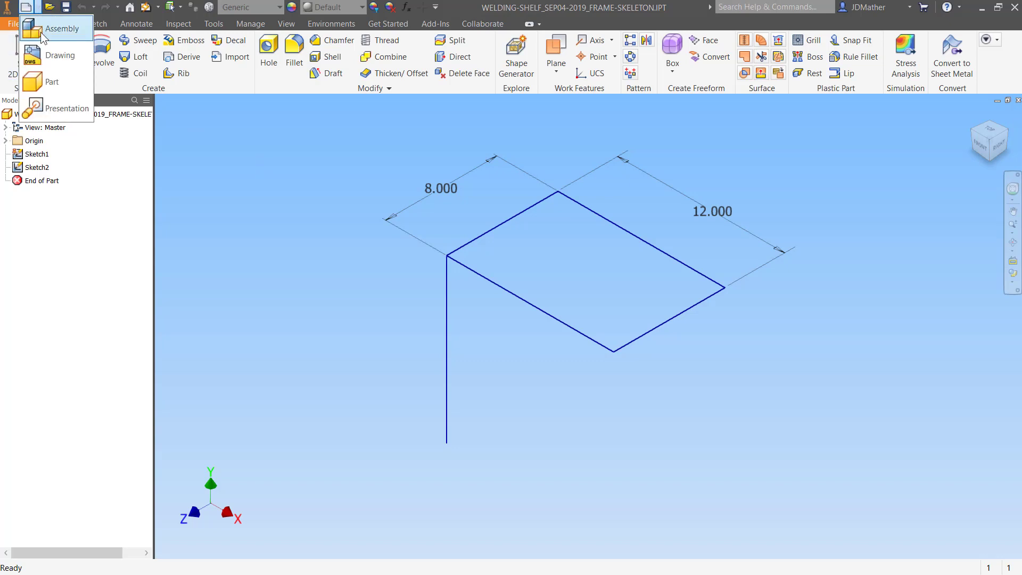
pyautogui.click(198, 261)
pyautogui.click(14, 28)
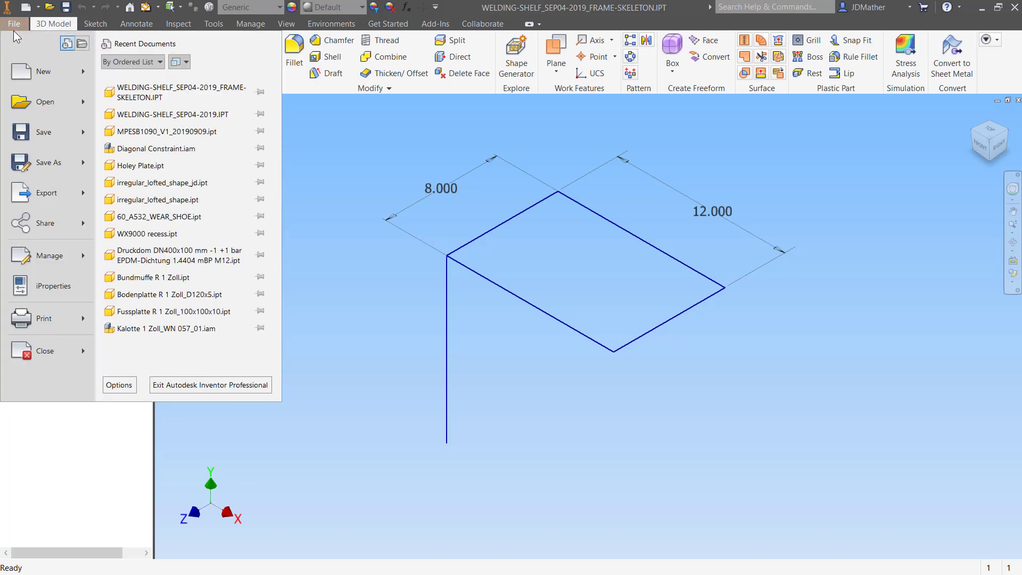
pyautogui.press('Escape')
pyautogui.hotkey('ctrl', 'n')
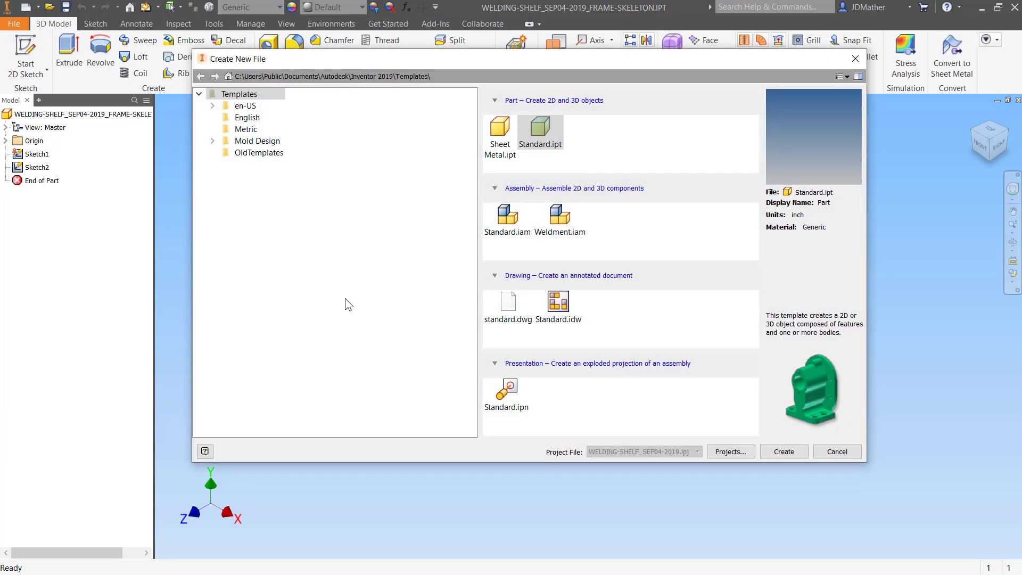
pyautogui.click(855, 58)
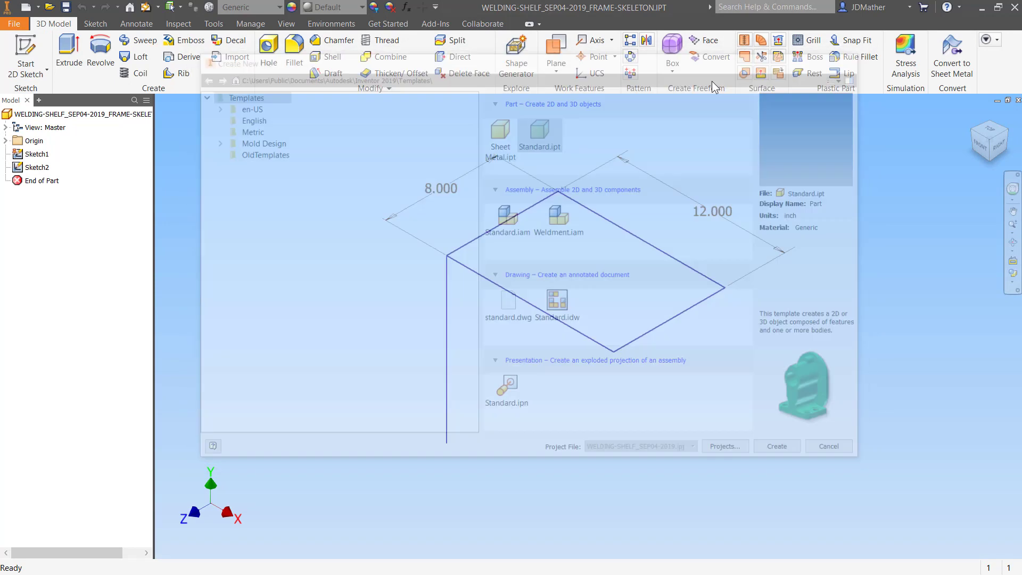
# Create a new assembly and place one instance of the FRAME-SKELETON part grounded at its origin
pyautogui.click(38, 7)
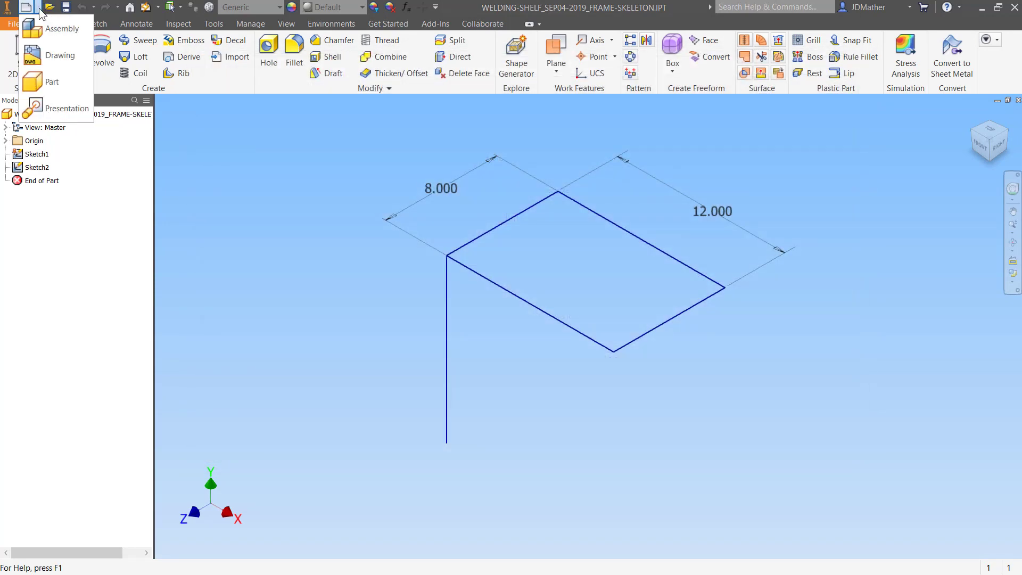
pyautogui.click(59, 29)
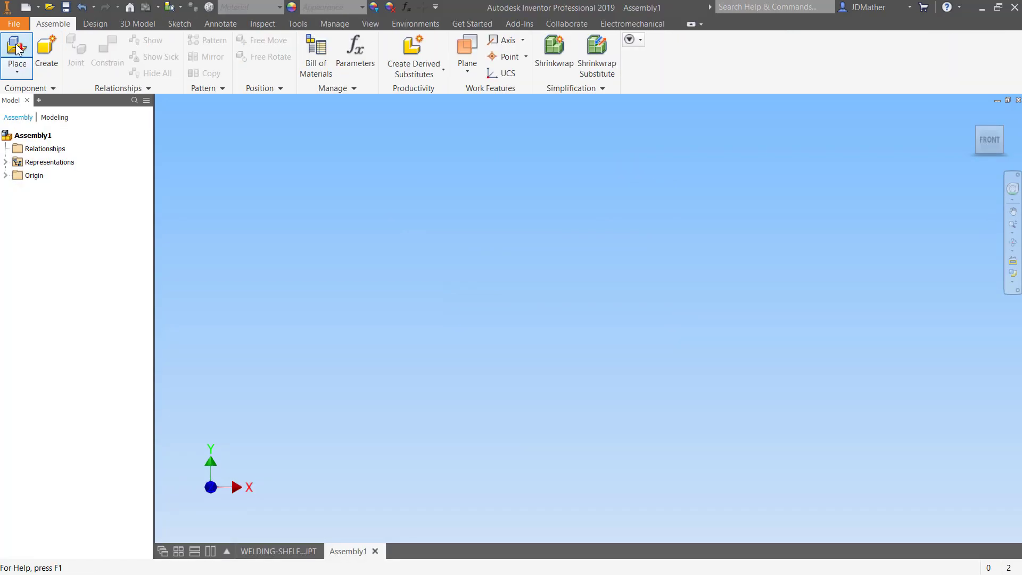
pyautogui.click(16, 49)
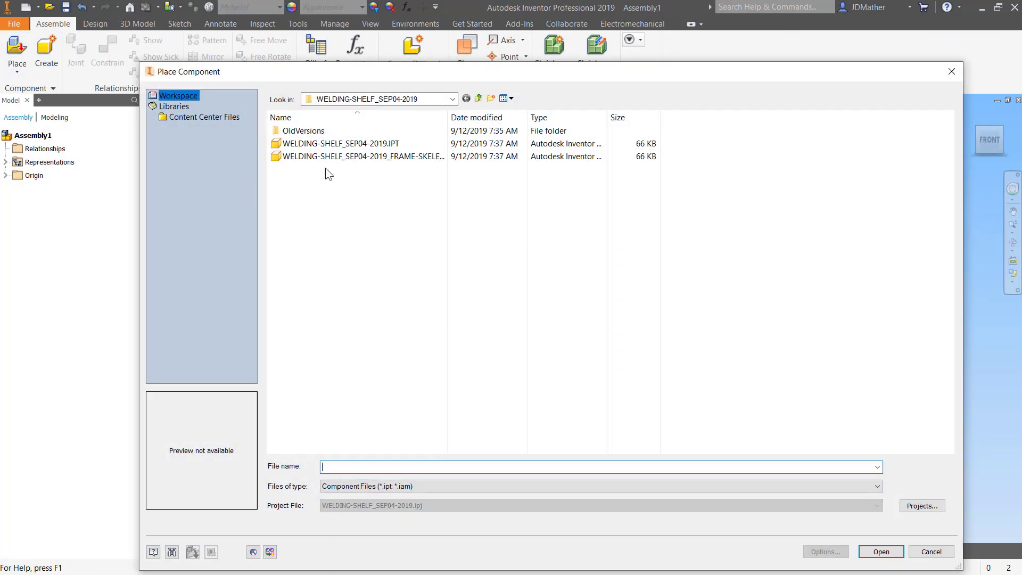
pyautogui.click(319, 156)
pyautogui.press('Return')
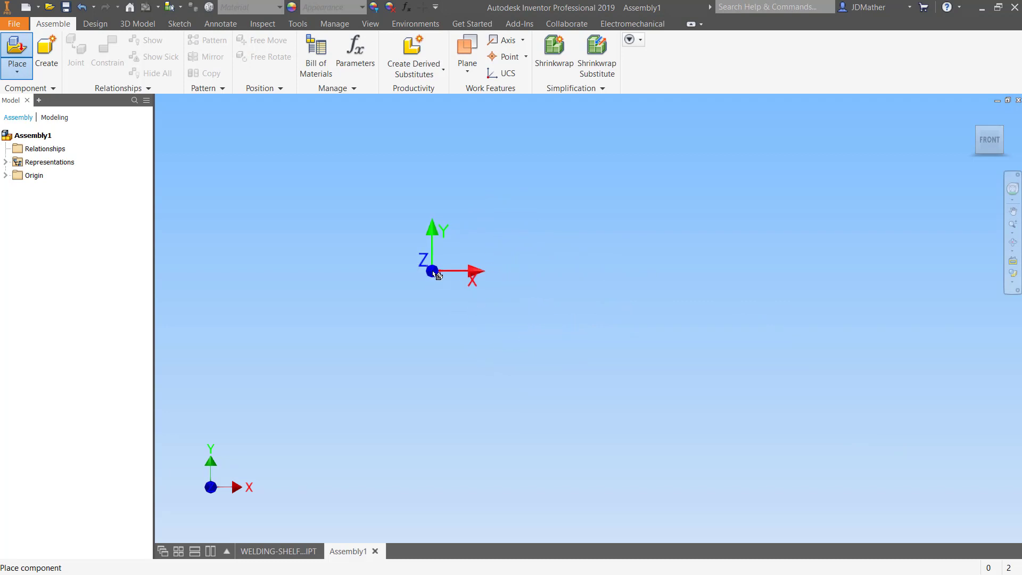
pyautogui.rightClick(439, 263)
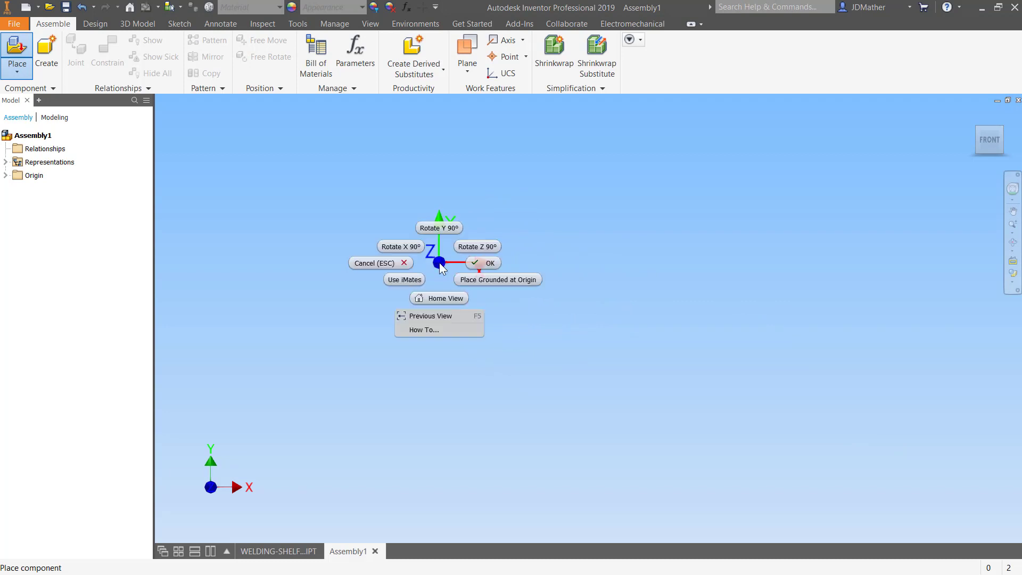
pyautogui.click(471, 281)
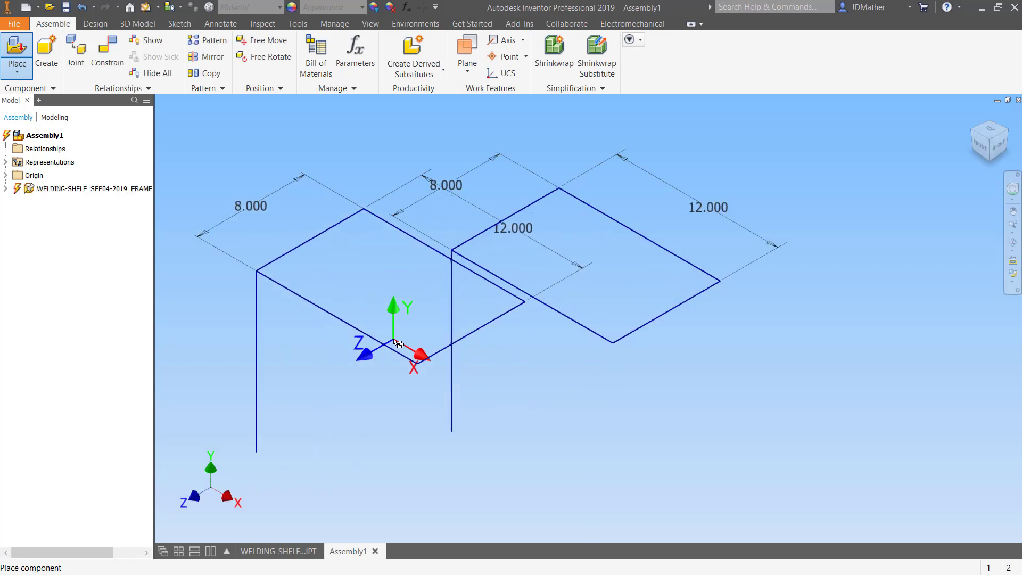
pyautogui.press('Escape')
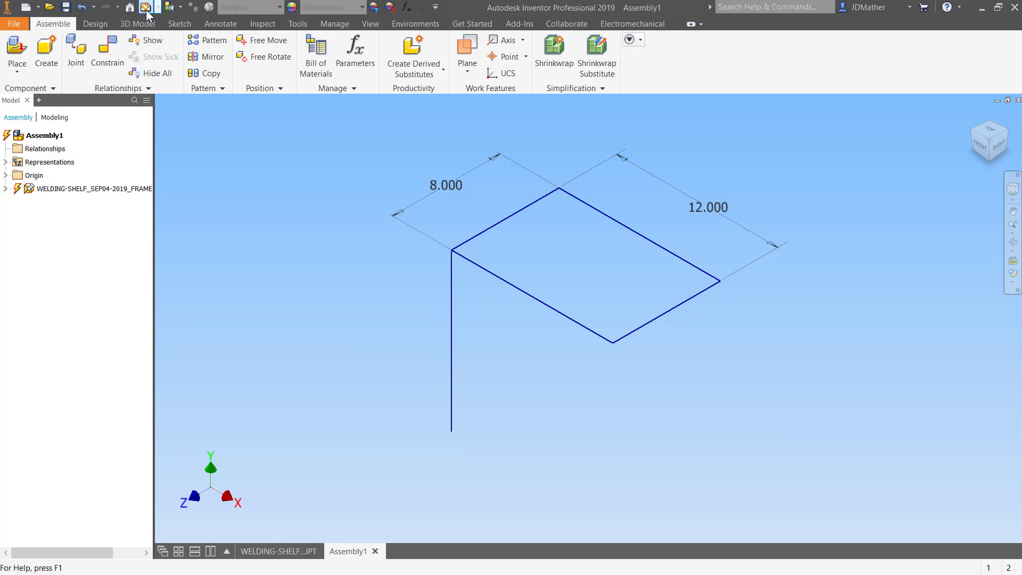
# Save the assembly in the project workspace as WELDING-SHELF_SEP04-2019.IAM
pyautogui.click(66, 9)
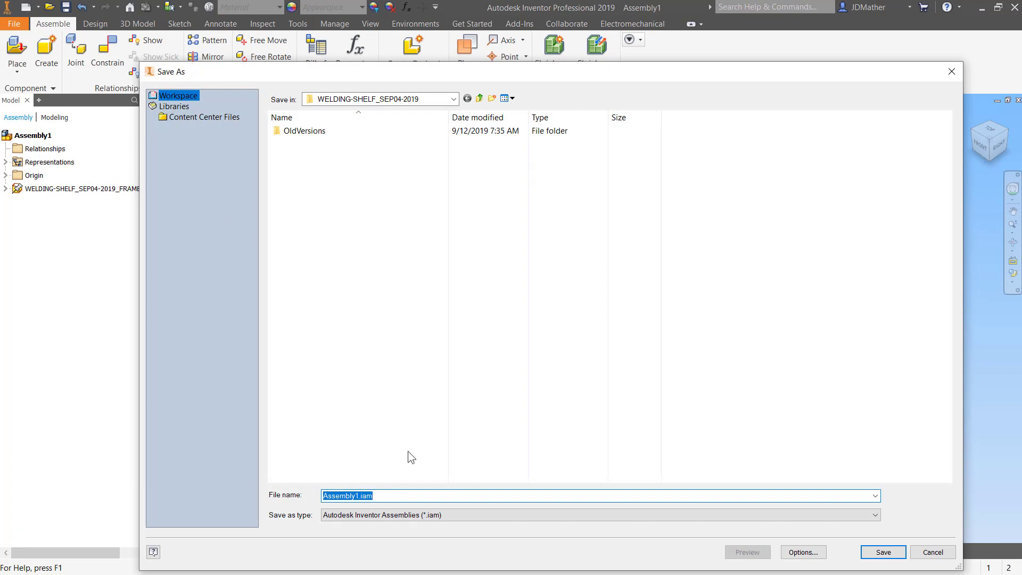
pyautogui.write('WL')
pyautogui.press('BackSpace')
pyautogui.click(402, 506)
pyautogui.click(445, 497)
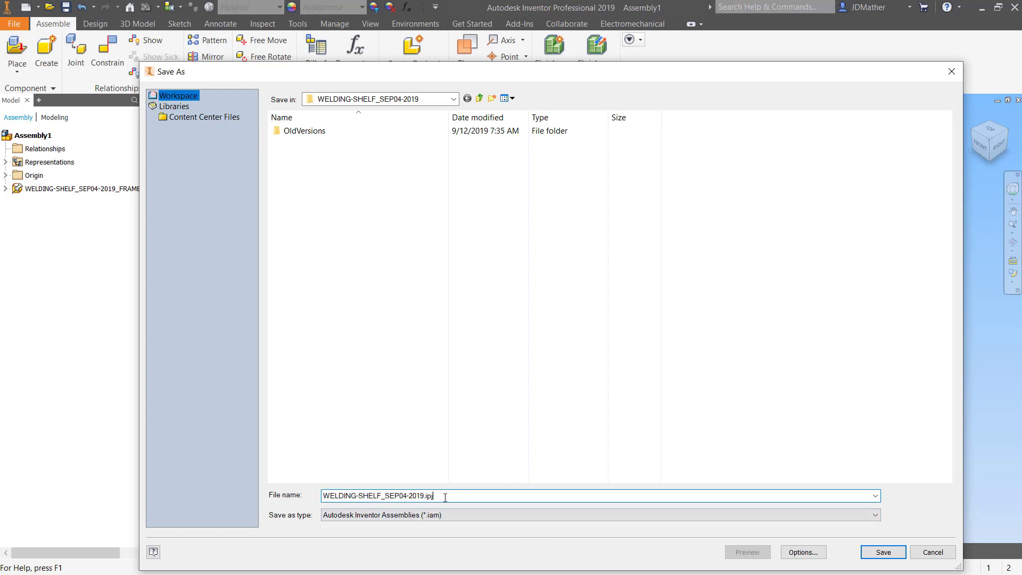
pyautogui.press('BackSpace')
pyautogui.press('BackSpace')
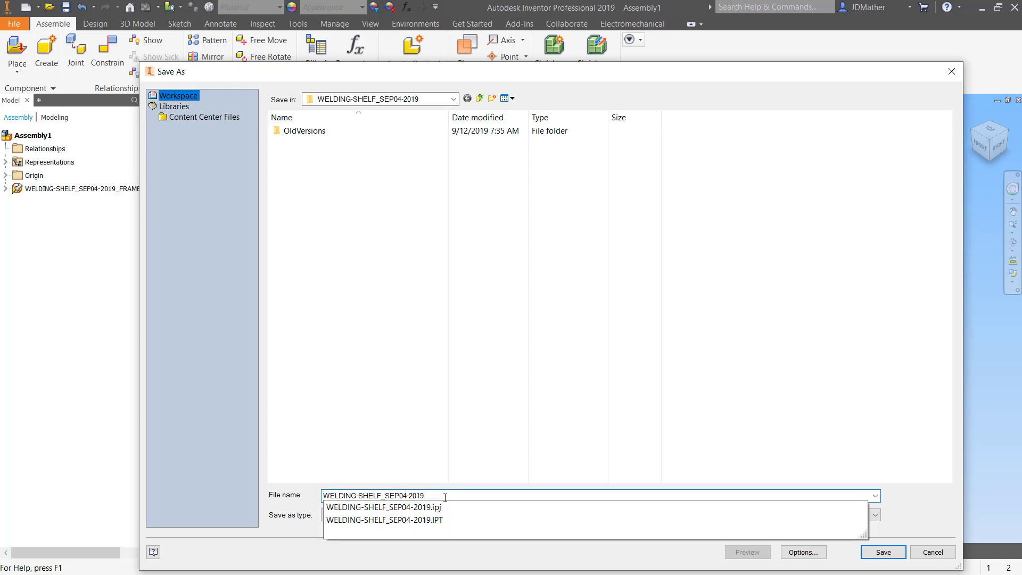
pyautogui.write('IAM')
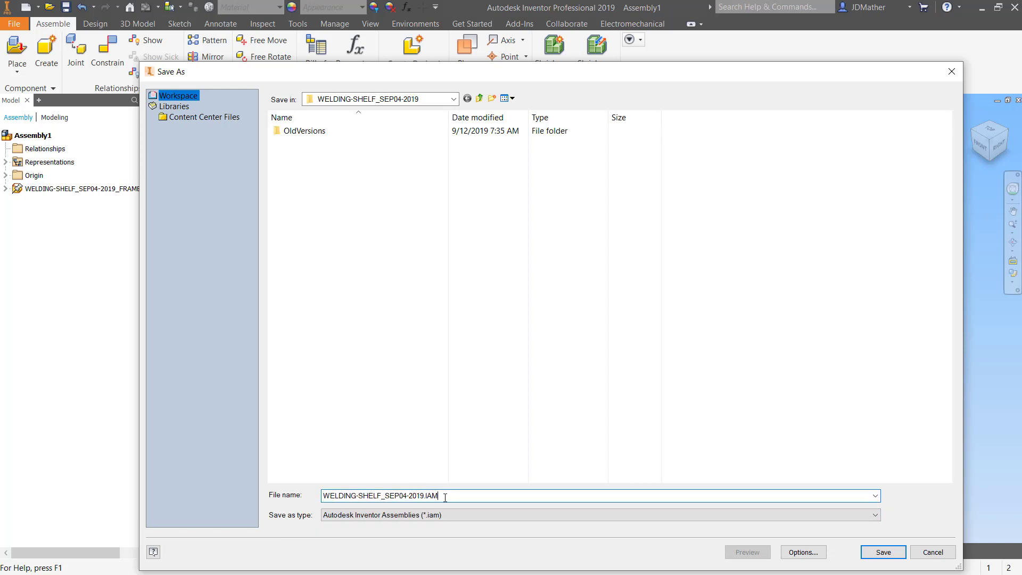
pyautogui.click(883, 552)
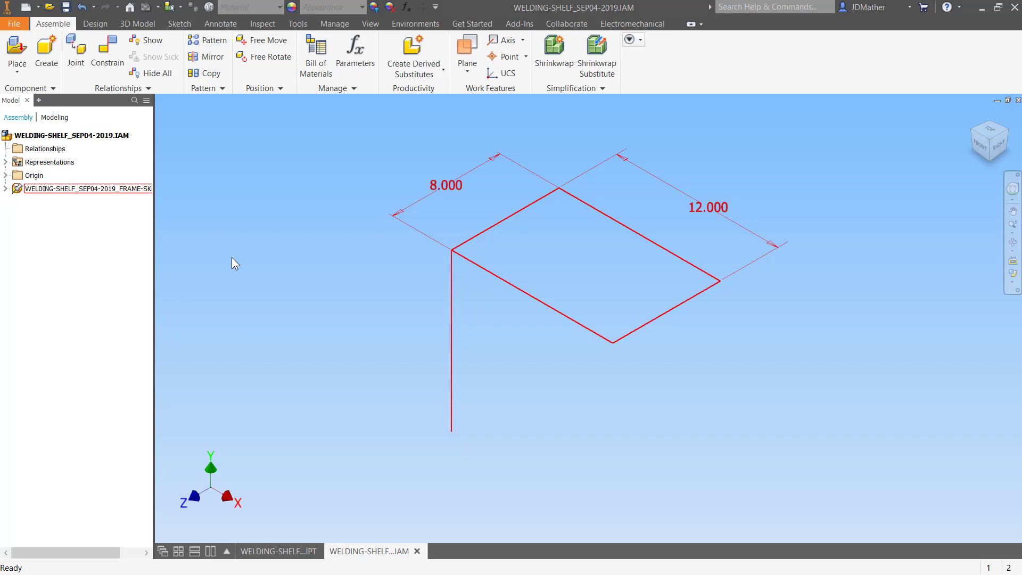
# Insert an ANSI L 2 x 2 x 1/8 frame member on the 8 in edge meeting the vertical line, aligned by its outer corner and rotated 90 deg
pyautogui.click(96, 24)
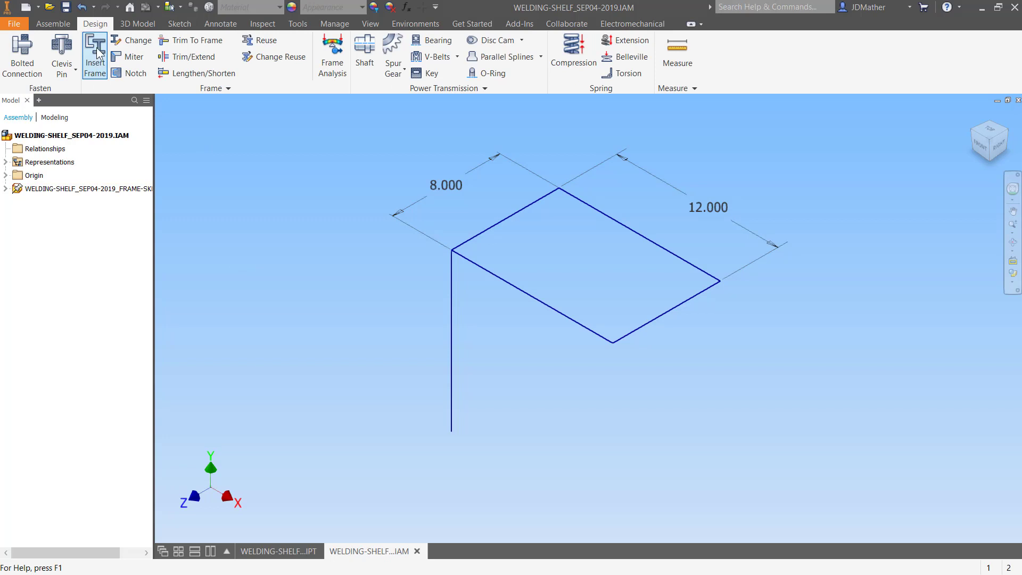
pyautogui.click(96, 52)
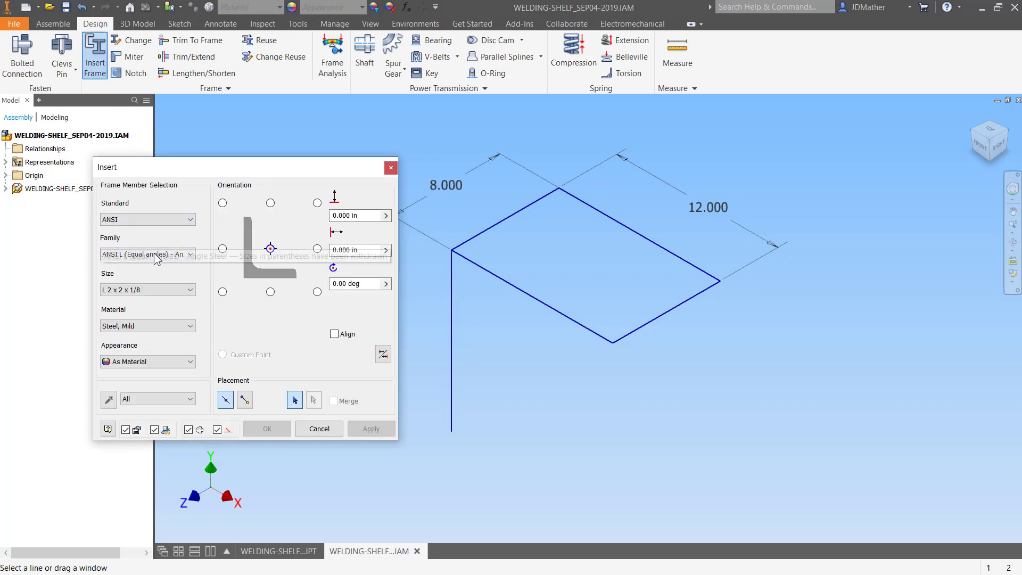
pyautogui.click(488, 237)
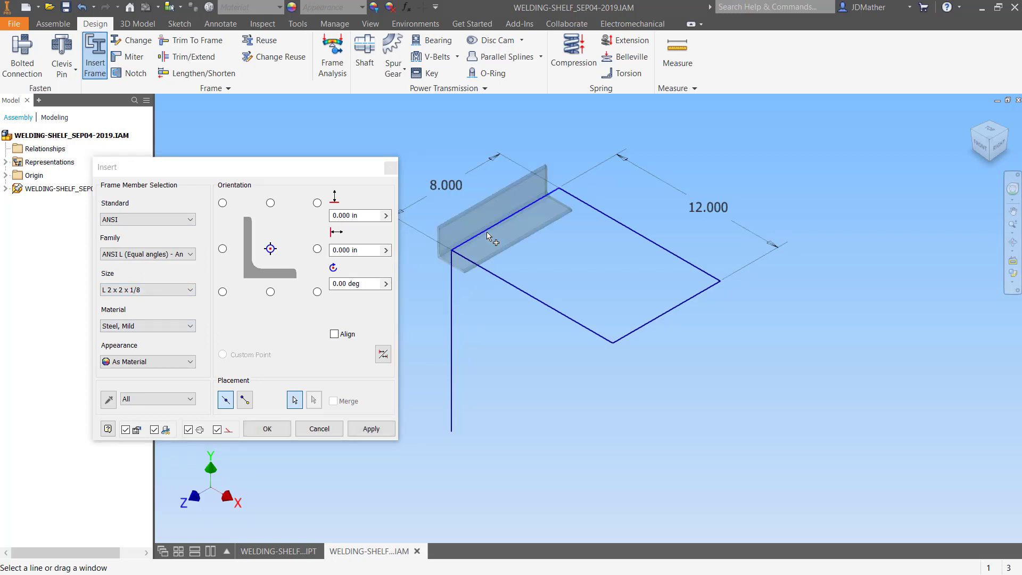
pyautogui.click(223, 291)
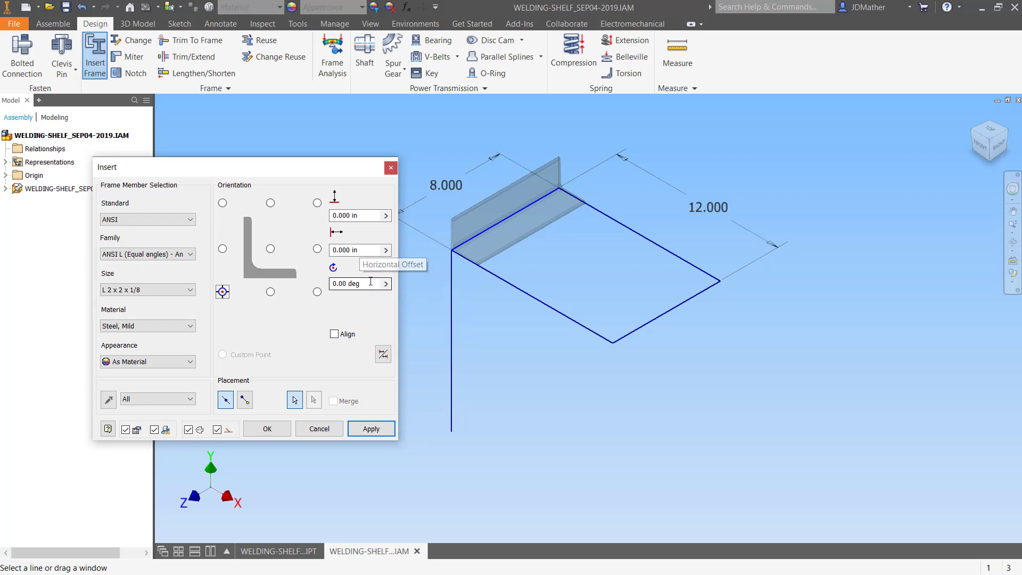
pyautogui.moveTo(373, 284); pyautogui.dragTo(308, 288)
pyautogui.write('90')
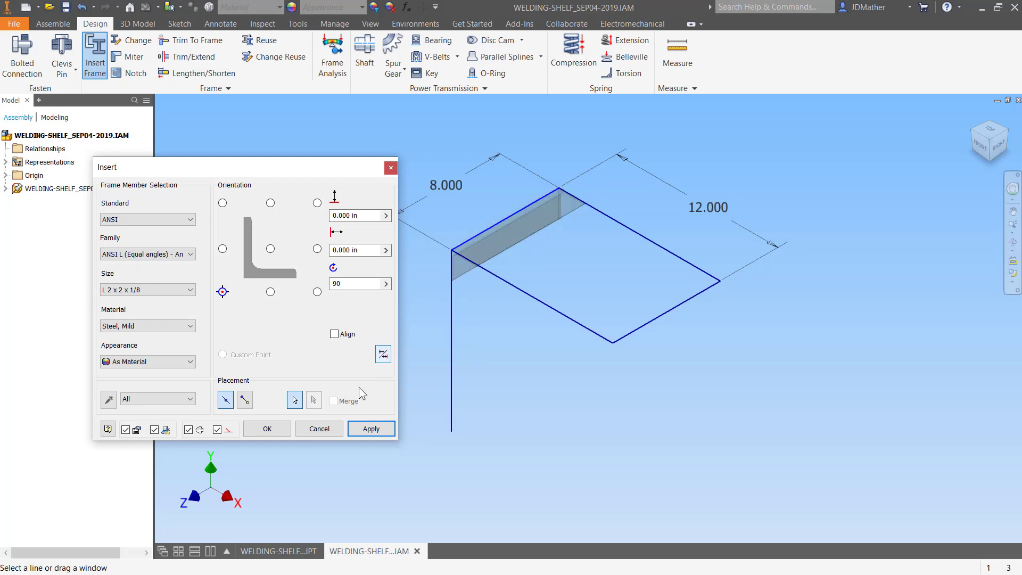
pyautogui.click(359, 429)
pyautogui.click(433, 339)
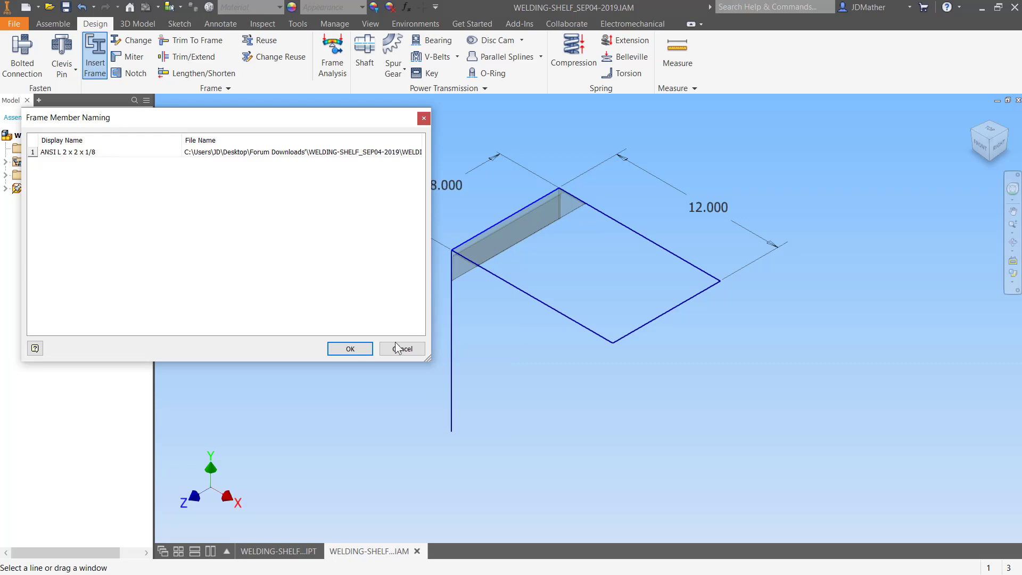
pyautogui.click(361, 346)
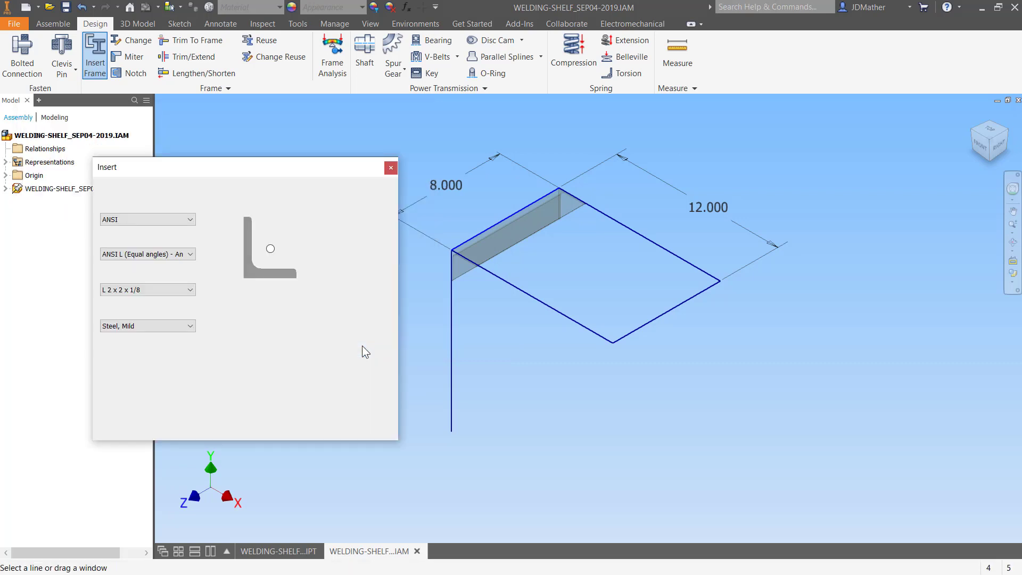
# Insert an ANSI L 2 x 2 x 1/8 frame member on the vertical line, aligned by its horizontal leg's outer end and rotated -90 deg
pyautogui.click(453, 356)
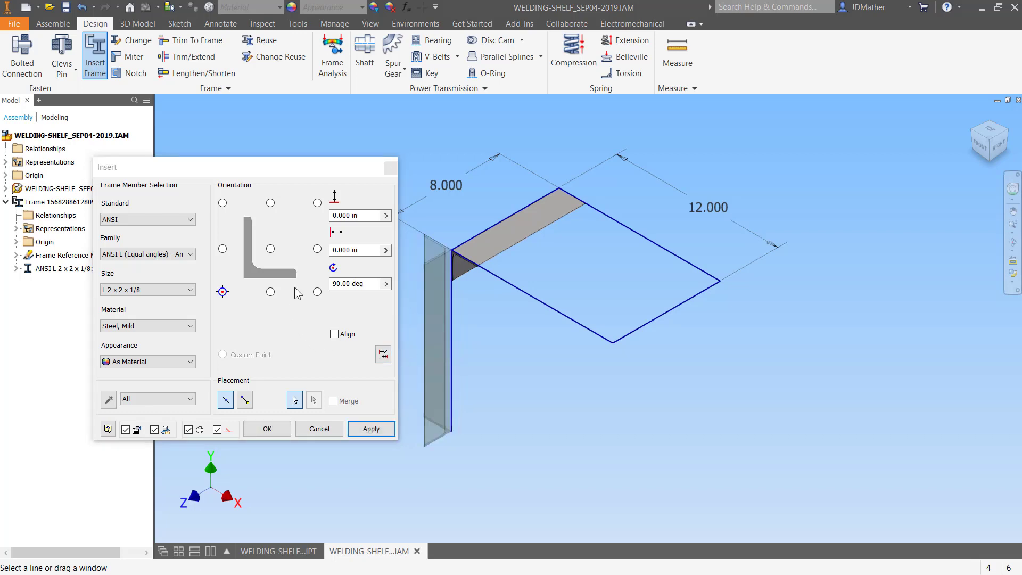
pyautogui.click(222, 203)
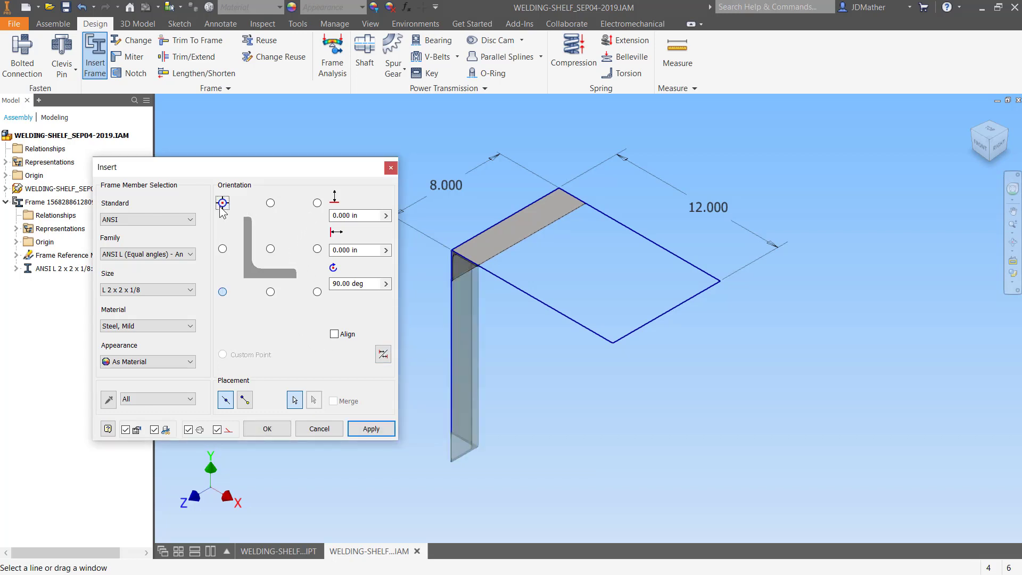
pyautogui.click(317, 291)
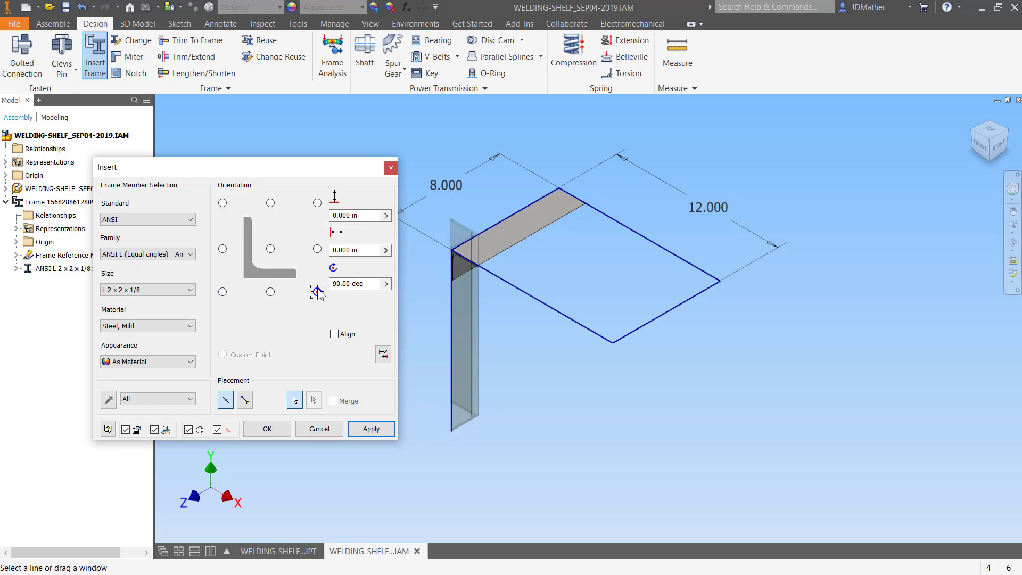
pyautogui.click(332, 284)
pyautogui.write('-90')
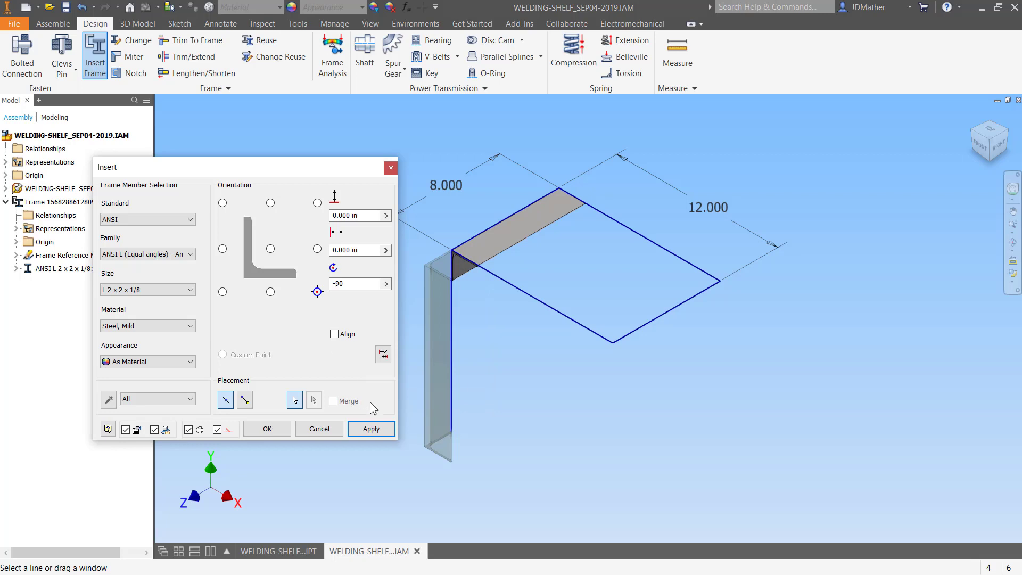
pyautogui.click(372, 430)
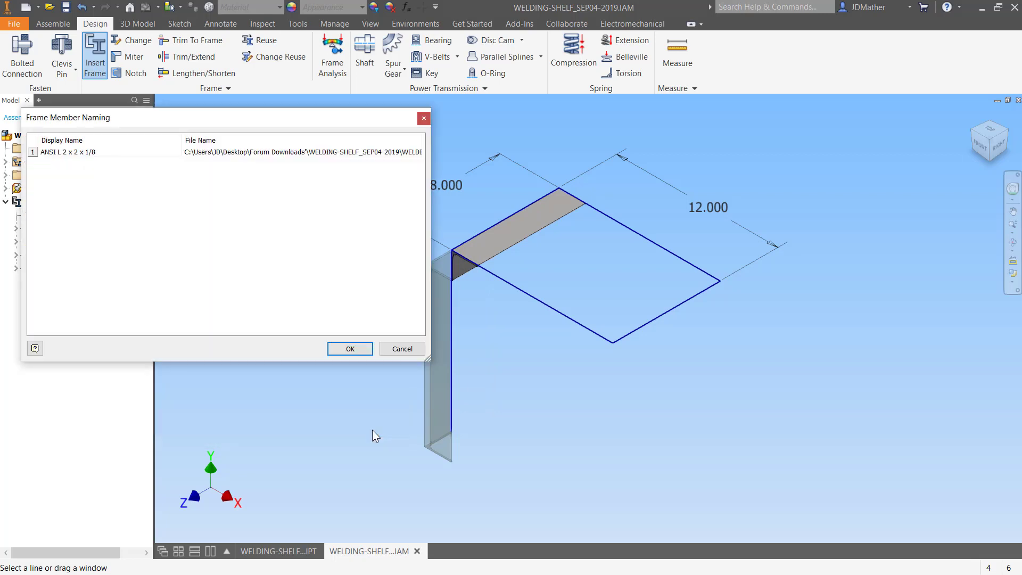
pyautogui.click(346, 349)
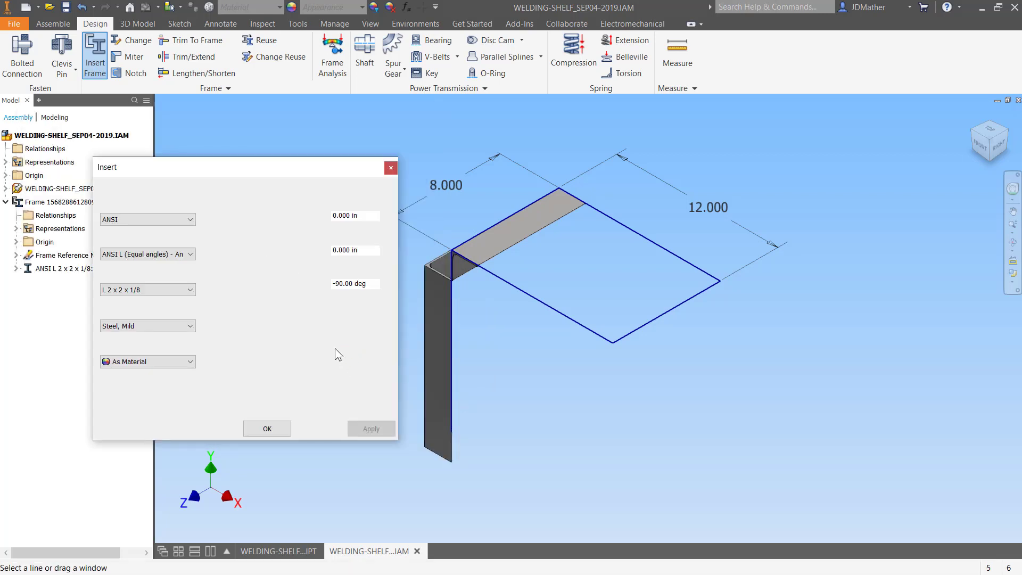
# Insert an ANSI L 2 x 2 x 1/8 frame member on the 12 in edge meeting the vertical line, rotated 180 deg
pyautogui.click(531, 300)
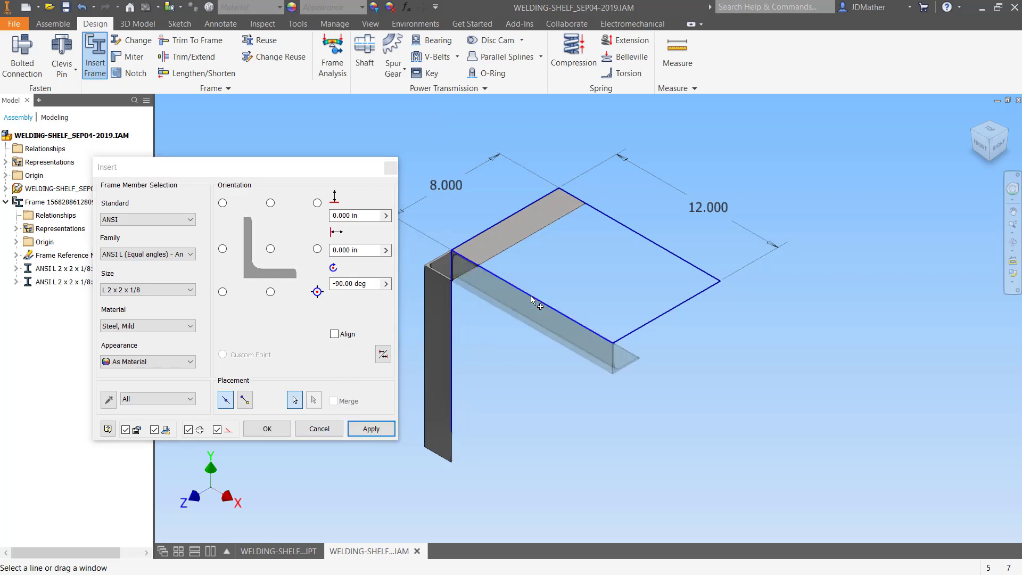
pyautogui.click(382, 283)
pyautogui.write('180')
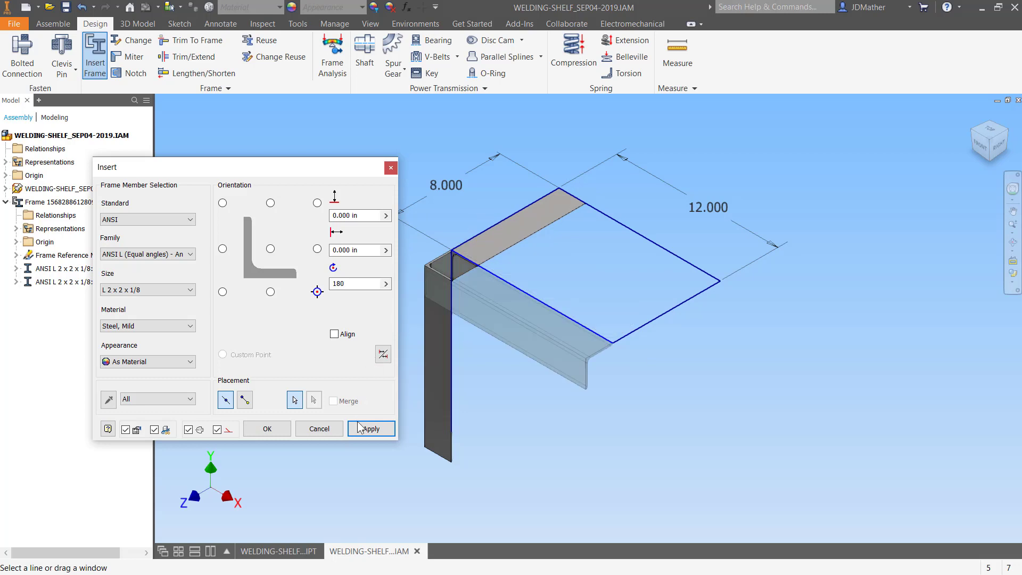
pyautogui.click(276, 430)
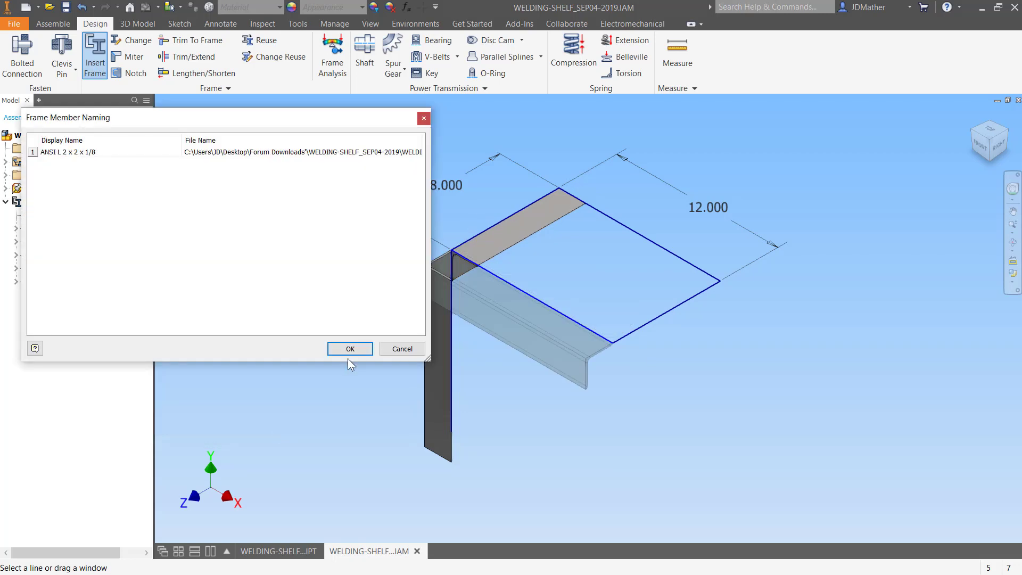
pyautogui.click(346, 350)
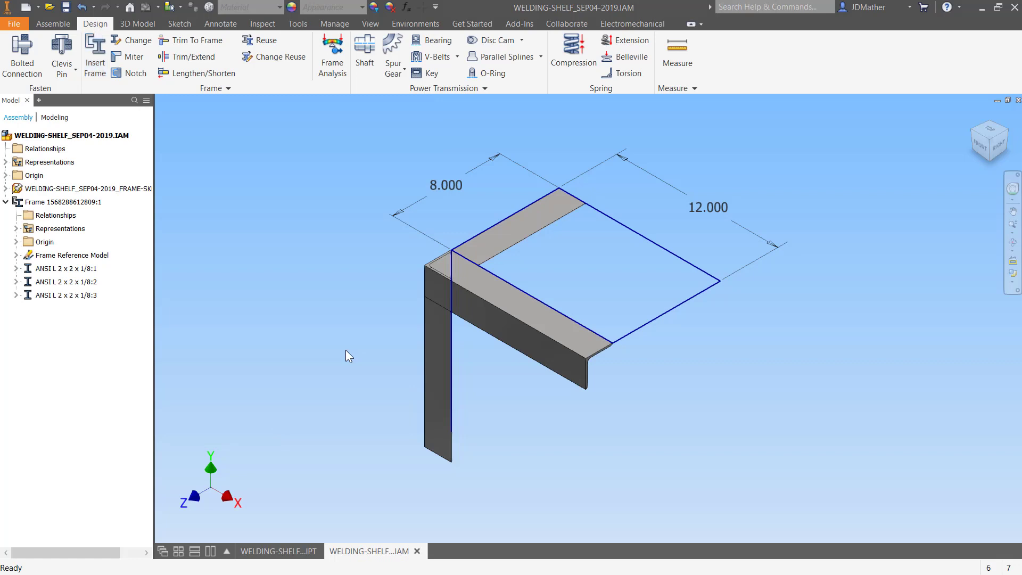
# Hide the frame reference model and the FRAME-SKELETON part in the assembly
pyautogui.rightClick(43, 254)
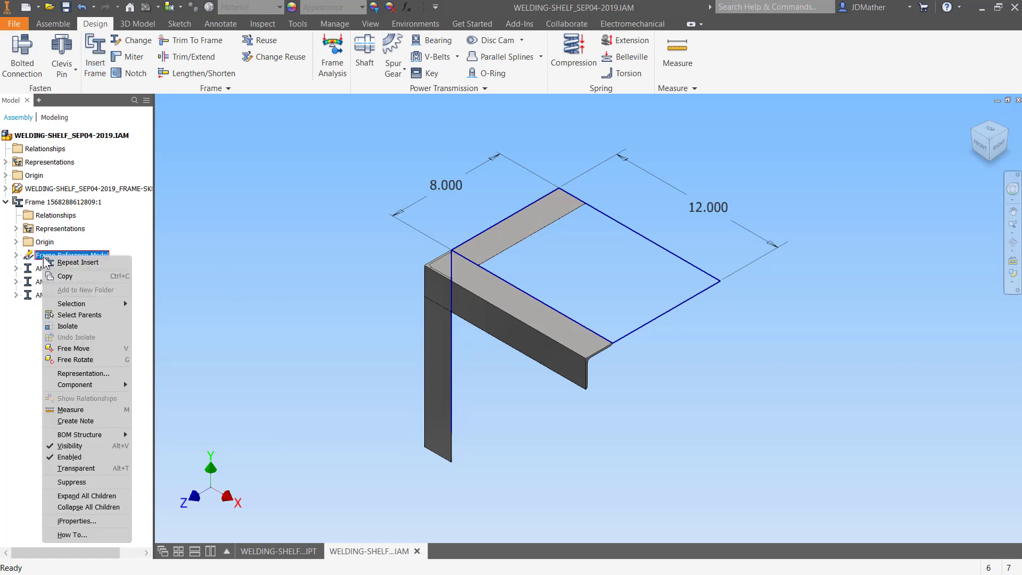
pyautogui.click(70, 447)
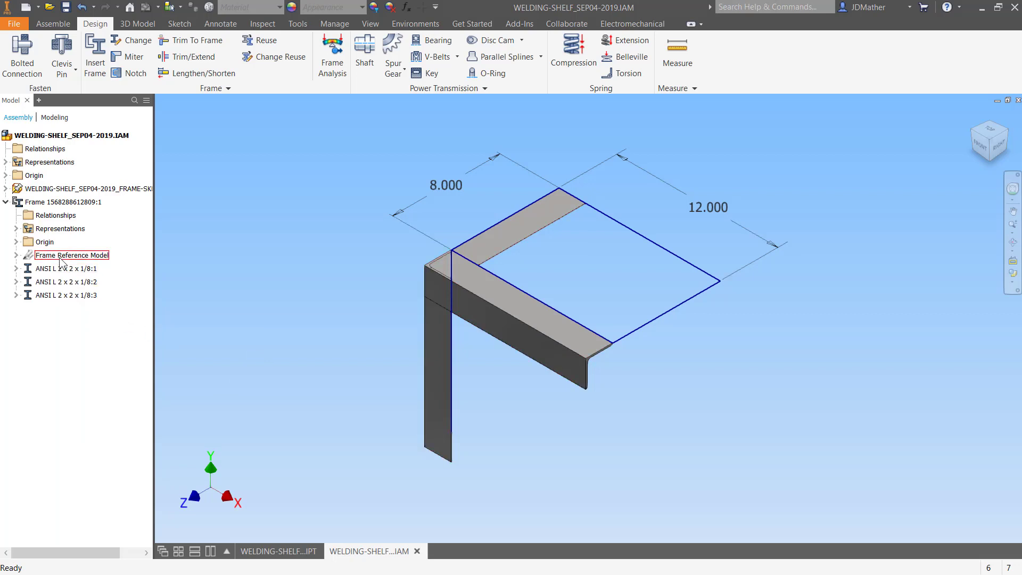
pyautogui.rightClick(40, 189)
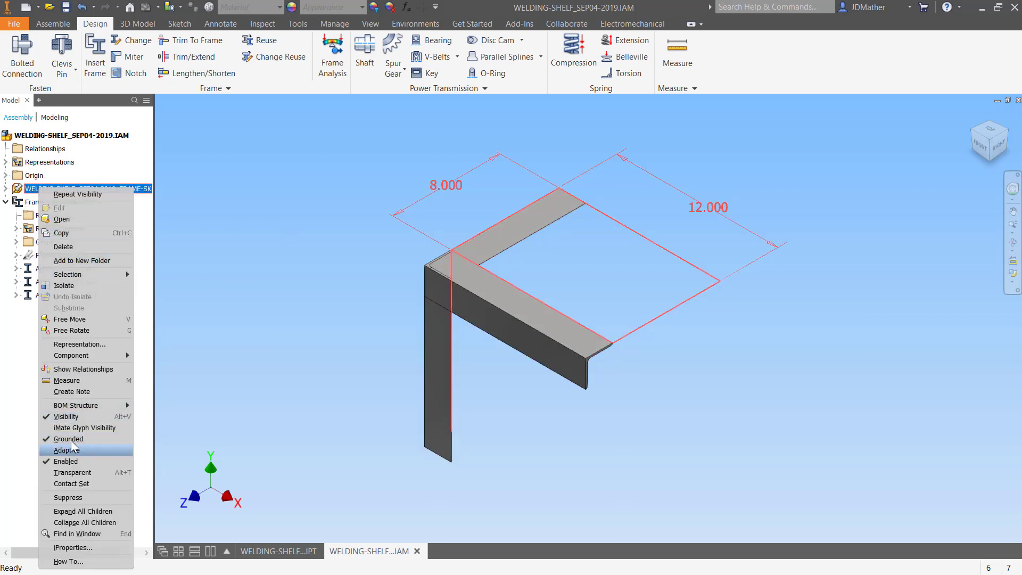
pyautogui.click(80, 416)
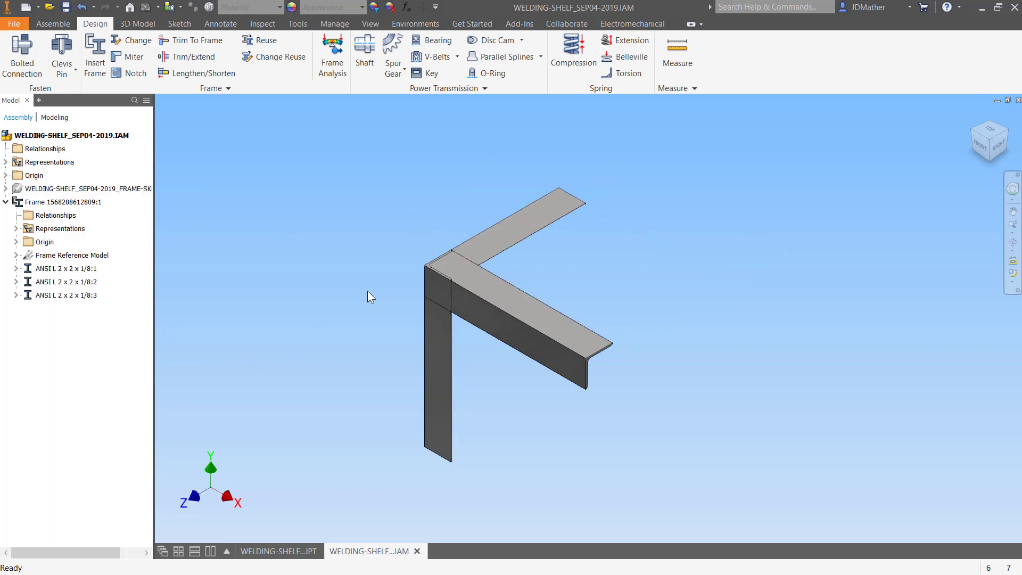
# Trim the 12 in frame member back to the vertical member with Trim to Frame
pyautogui.scroll(-2, 407, 266)
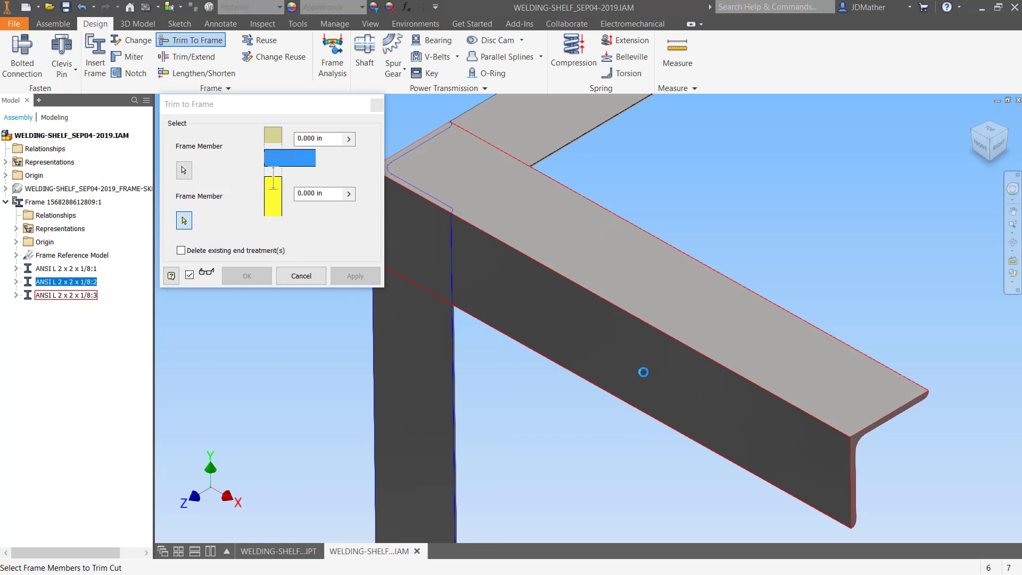
pyautogui.click(643, 371)
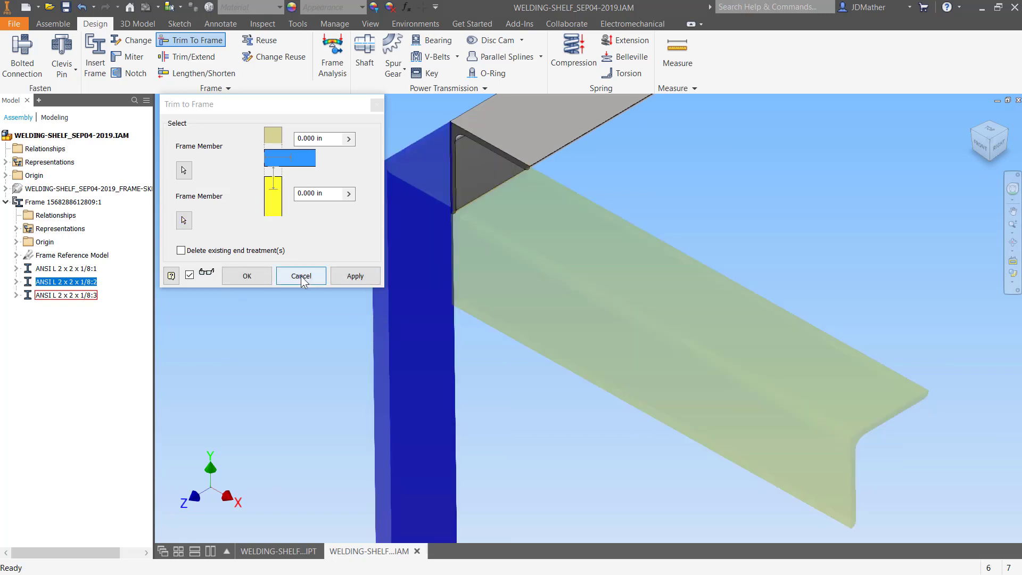
pyautogui.click(354, 276)
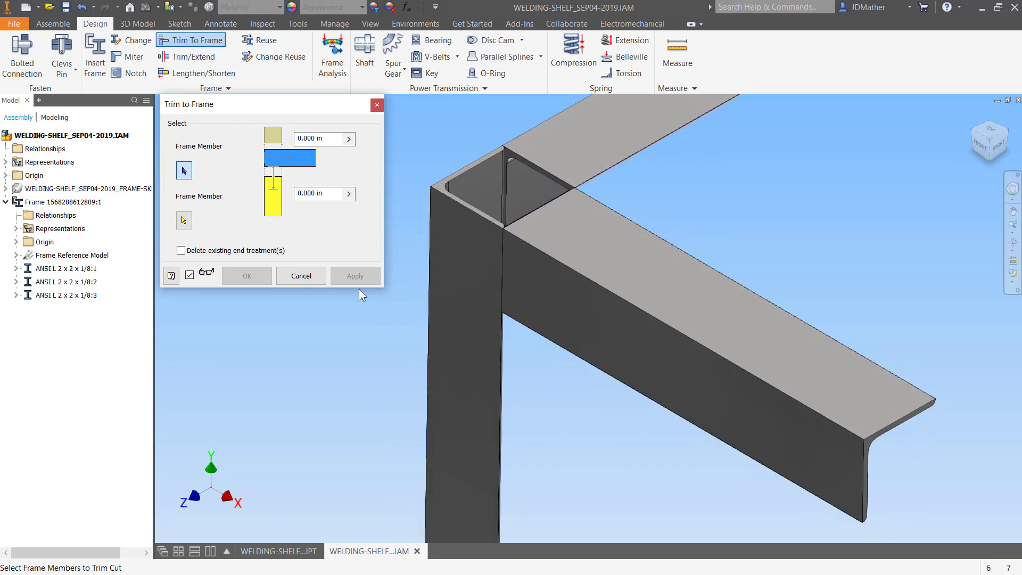
pyautogui.click(301, 276)
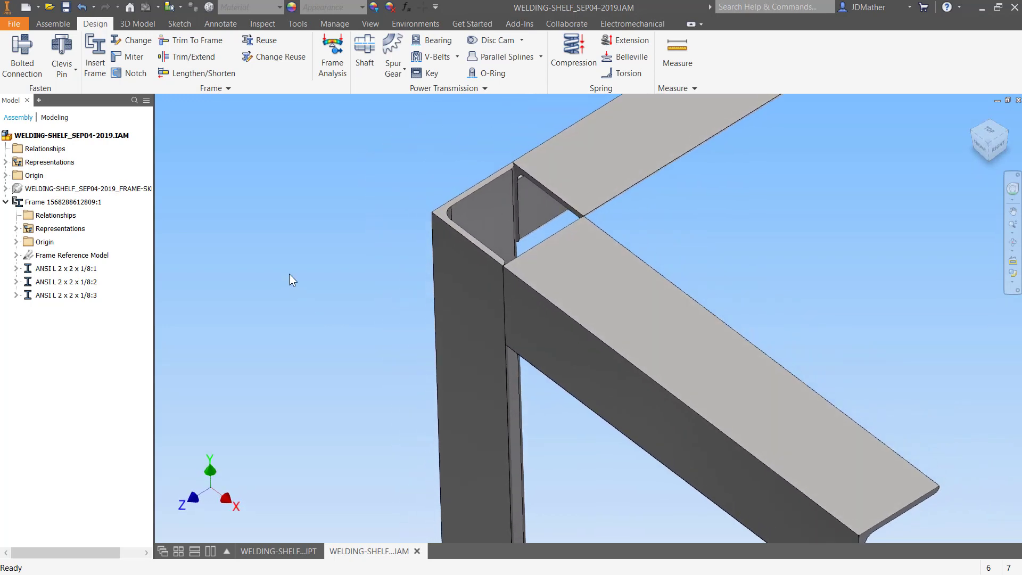
# Convert the assembly to an ANSI weldment with a steel weld bead material and Inseparable BOM structure
pyautogui.scroll(3, 537, 195)
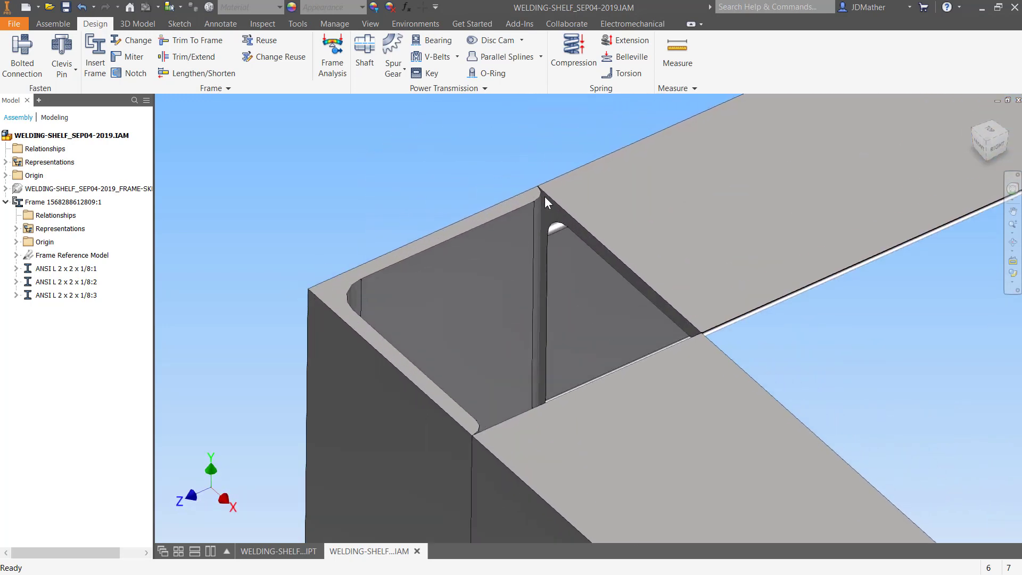
pyautogui.scroll(4, 543, 196)
pyautogui.scroll(-1, 537, 226)
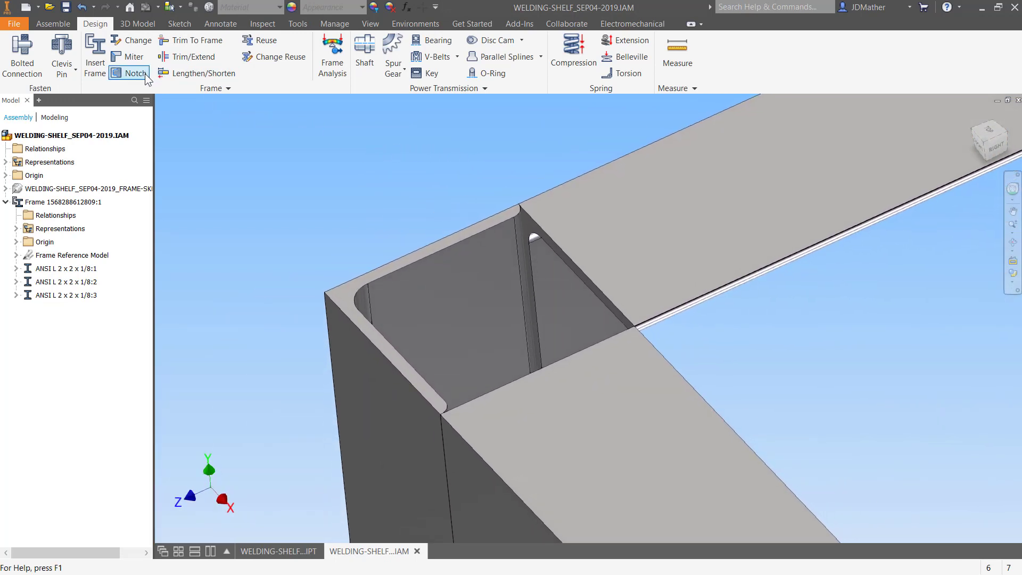
pyautogui.scroll(-2, 420, 187)
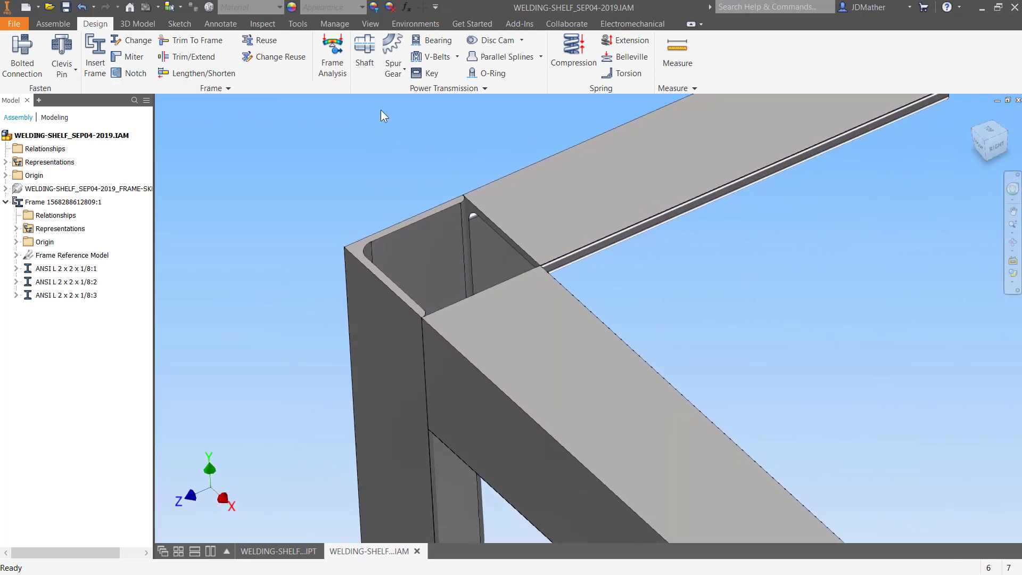
pyautogui.click(421, 23)
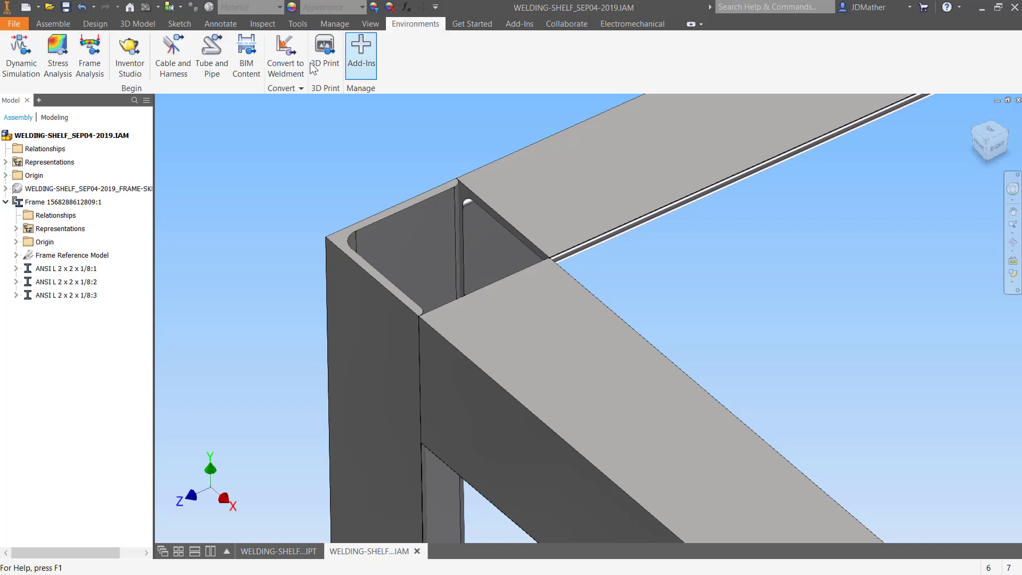
pyautogui.click(287, 67)
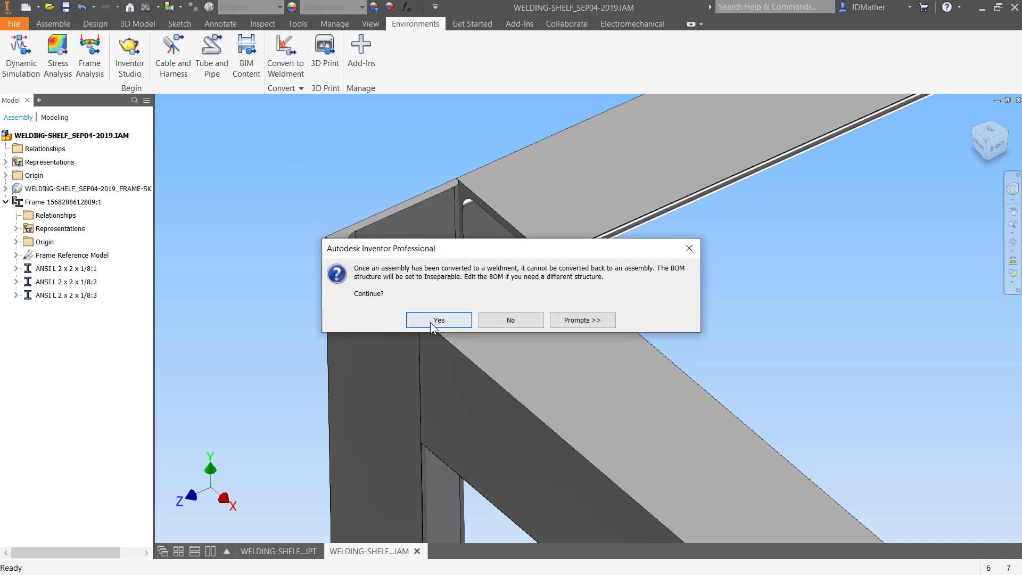
pyautogui.click(430, 321)
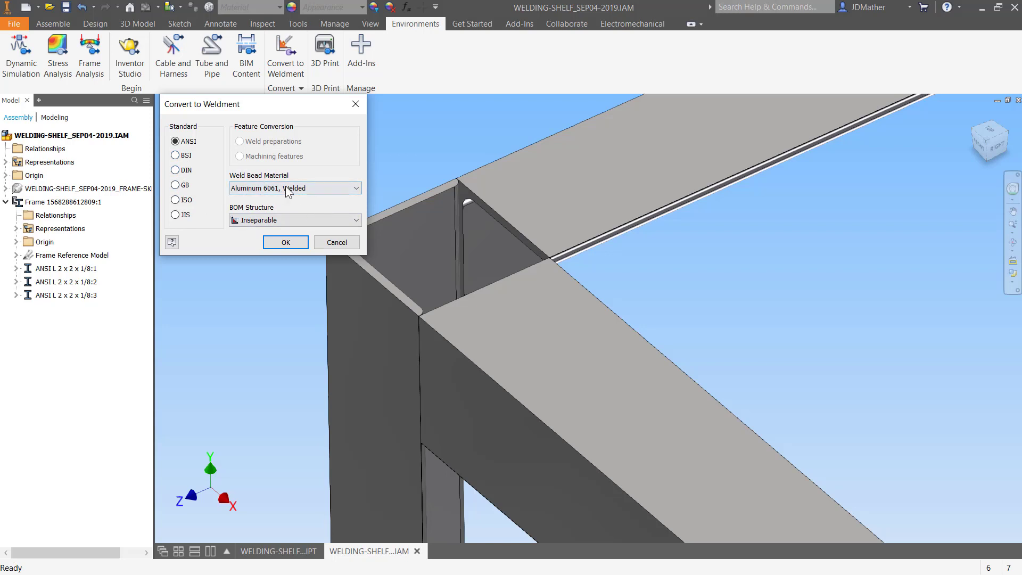
pyautogui.click(324, 189)
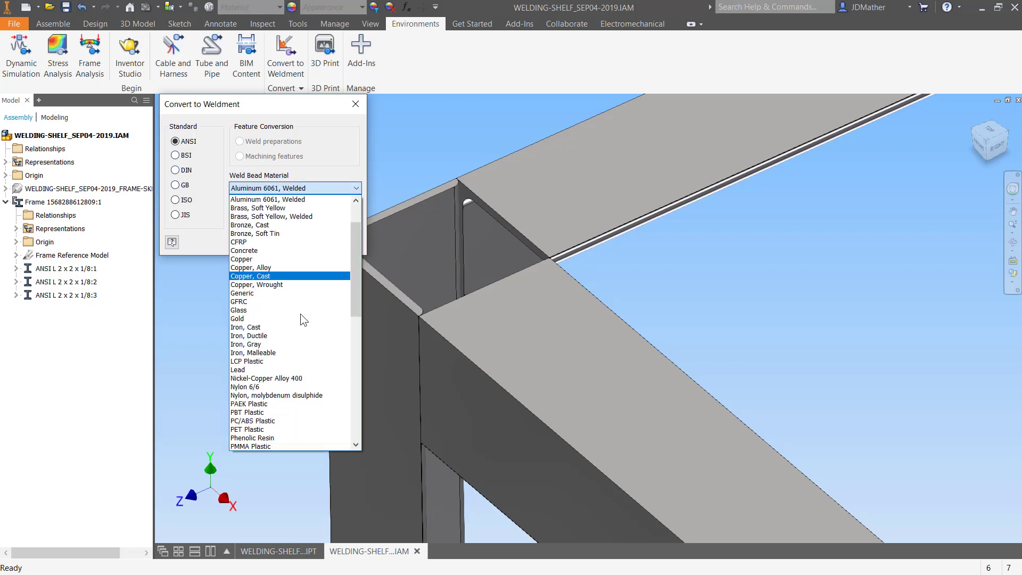
pyautogui.moveTo(354, 280); pyautogui.dragTo(352, 441)
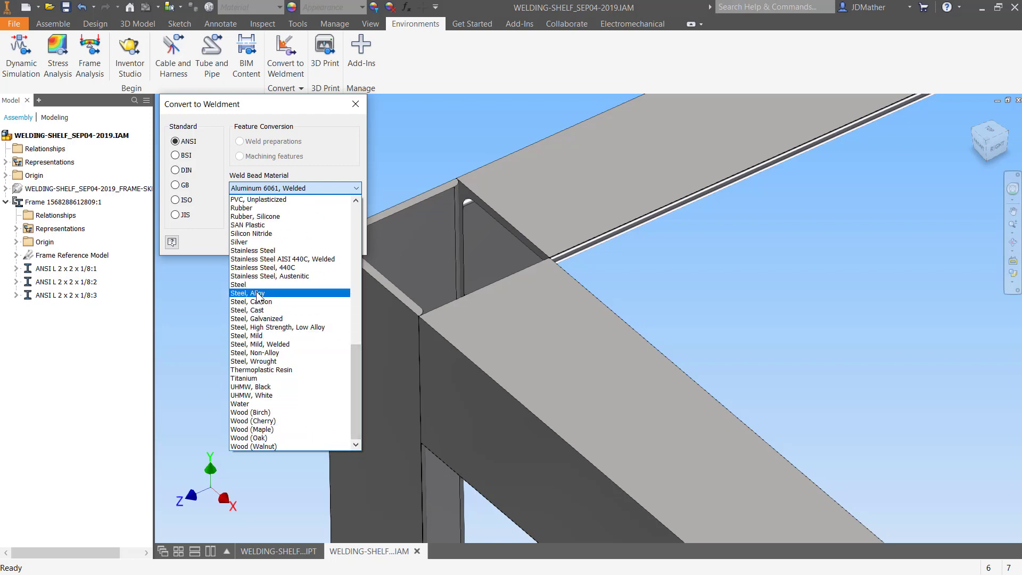
pyautogui.click(287, 284)
pyautogui.click(286, 242)
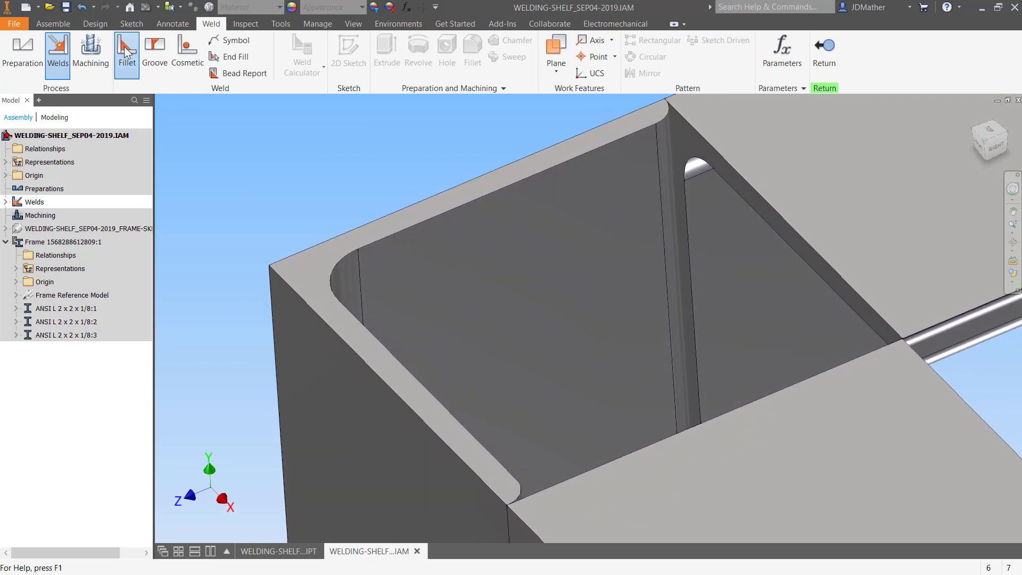
# Try a 0.0625 in fillet weld between the horizontal angle's L-shaped end face and the rounded toe face of the vertical angle
pyautogui.click(125, 50)
pyautogui.click(190, 168)
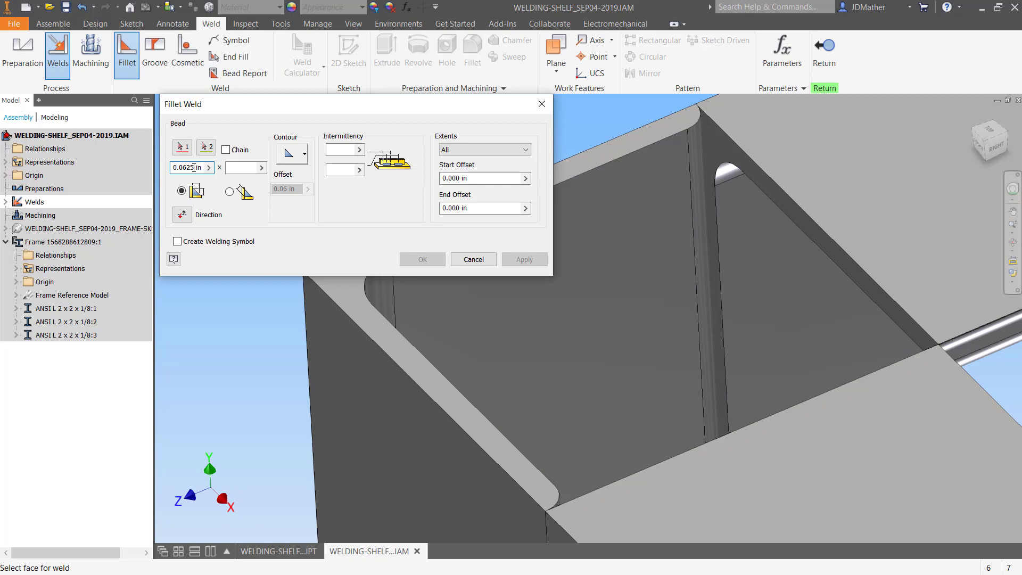
pyautogui.click(183, 146)
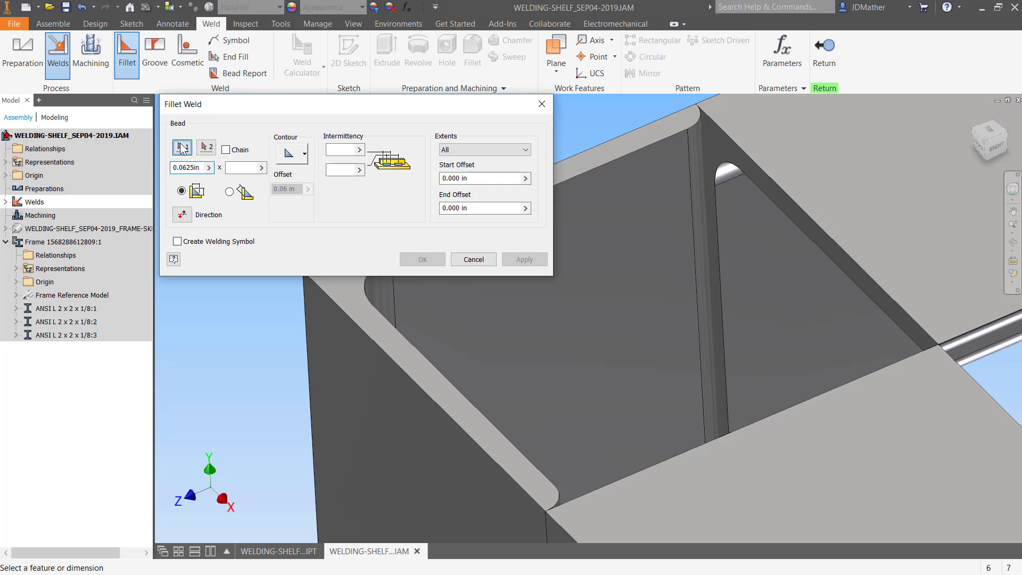
pyautogui.click(727, 146)
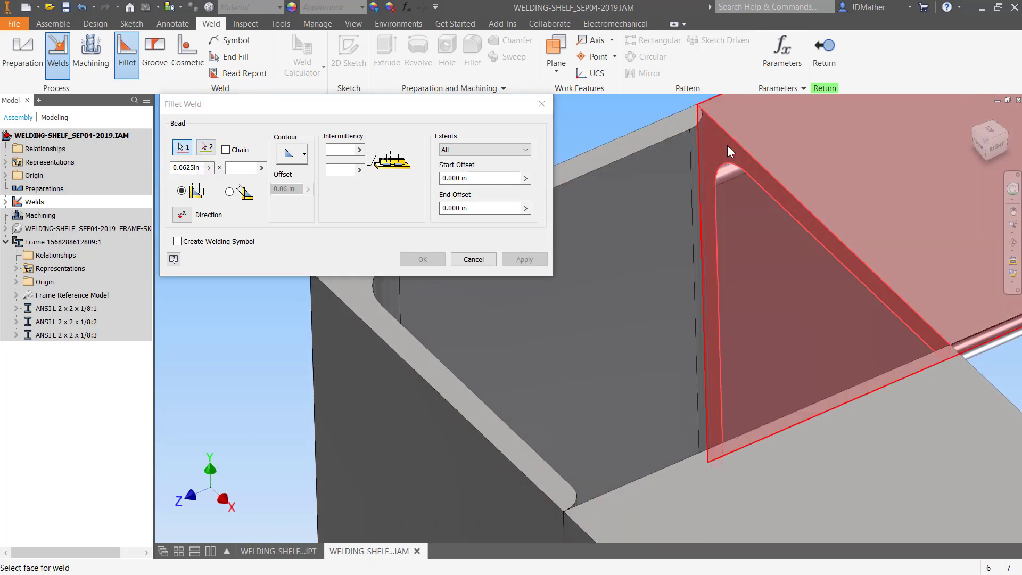
pyautogui.click(206, 147)
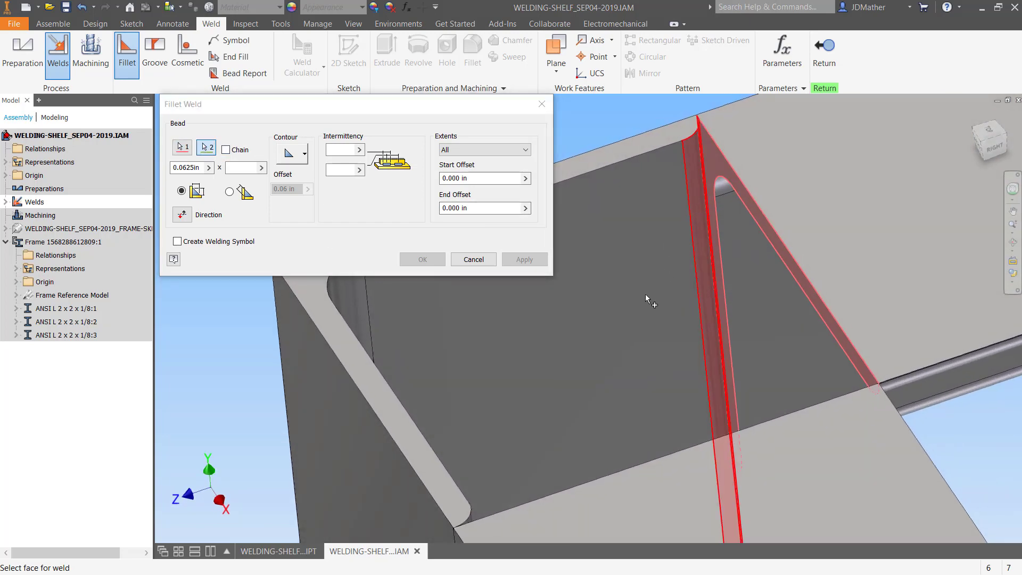
pyautogui.click(695, 208)
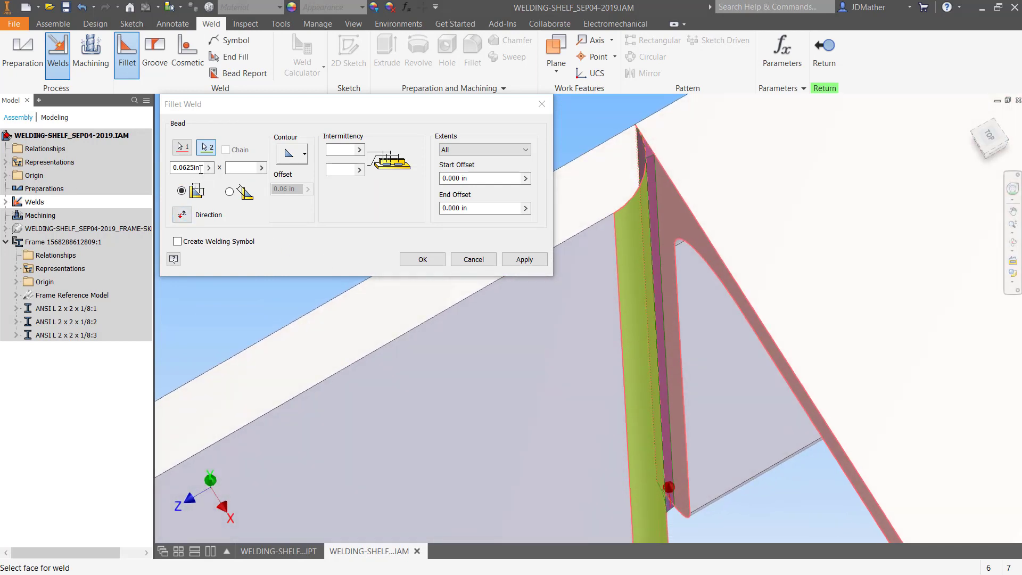
# Set the fillet weld's leg size to 0.125 in and check the bead preview at the joint
pyautogui.moveTo(180, 168); pyautogui.dragTo(184, 169)
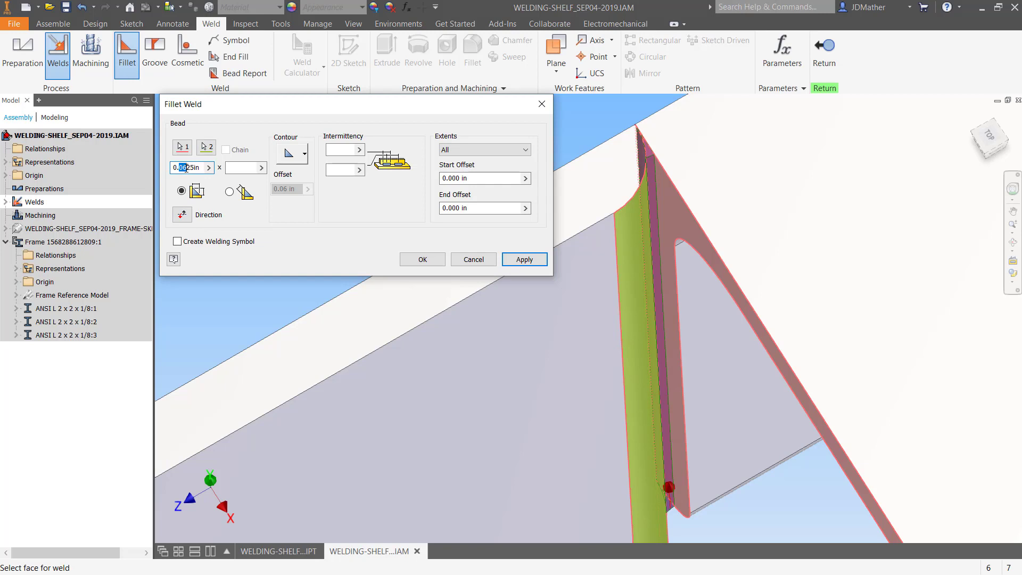
pyautogui.write('1')
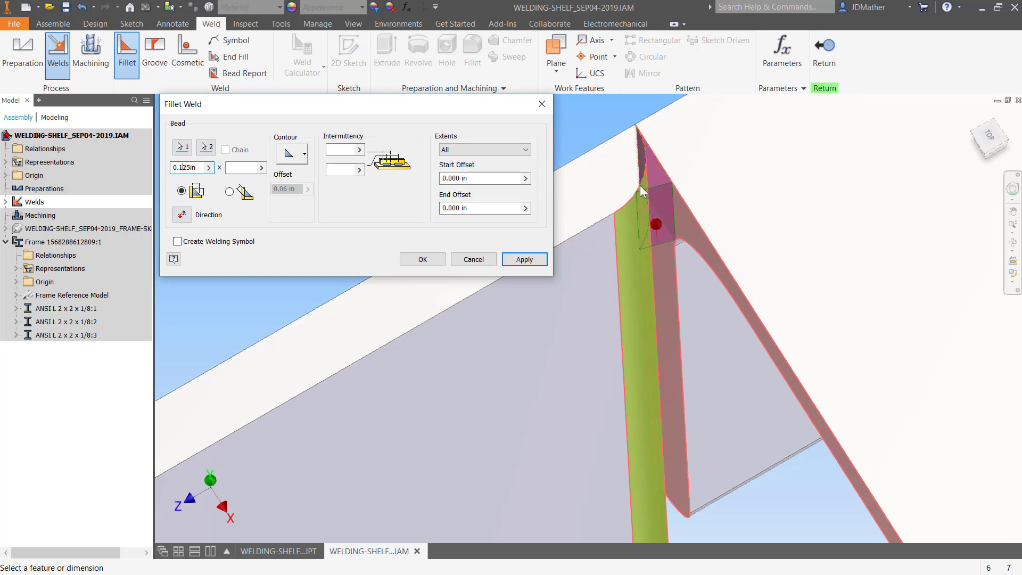
pyautogui.scroll(3, 681, 248)
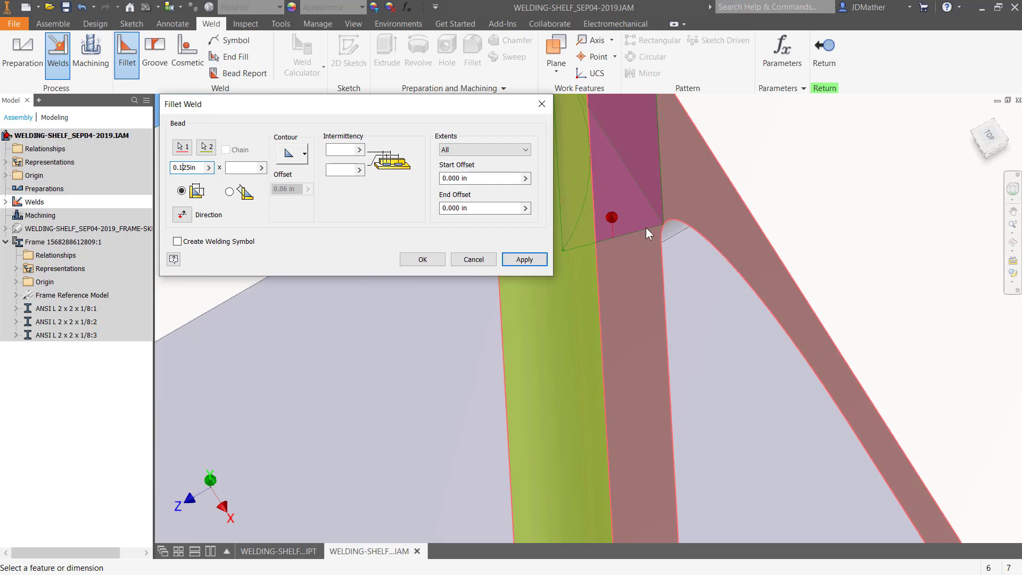
pyautogui.scroll(-2, 633, 235)
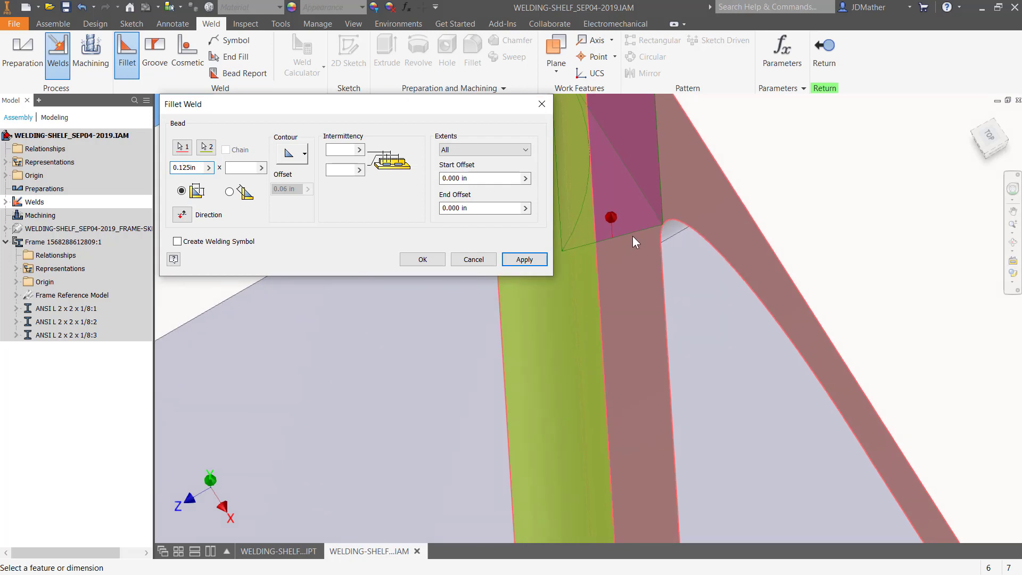
# Try adding the horizontal angle's other faces and the vertical angle's inner face to the two fillet weld face sets
pyautogui.click(182, 147)
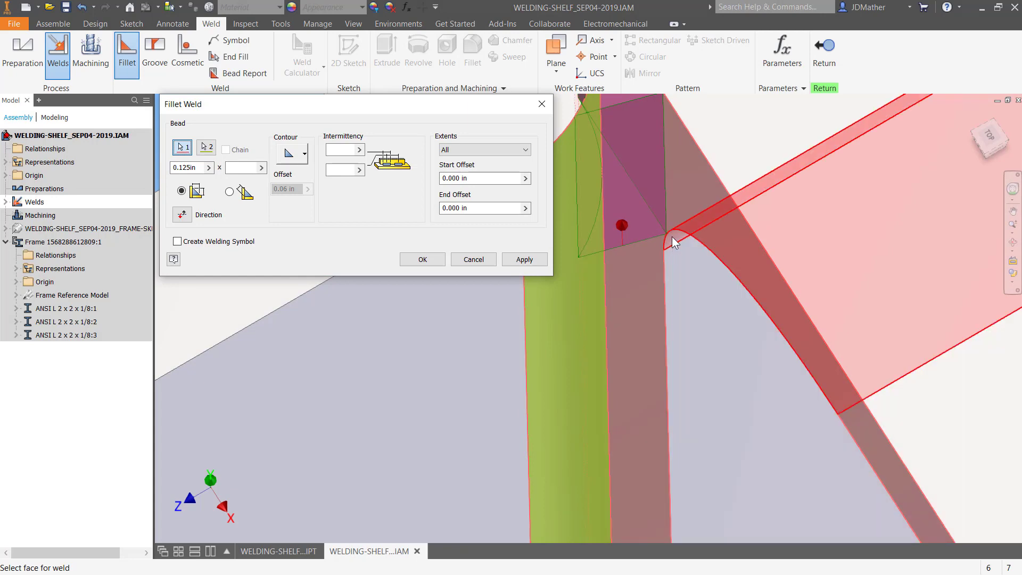
pyautogui.click(672, 236)
pyautogui.click(681, 276)
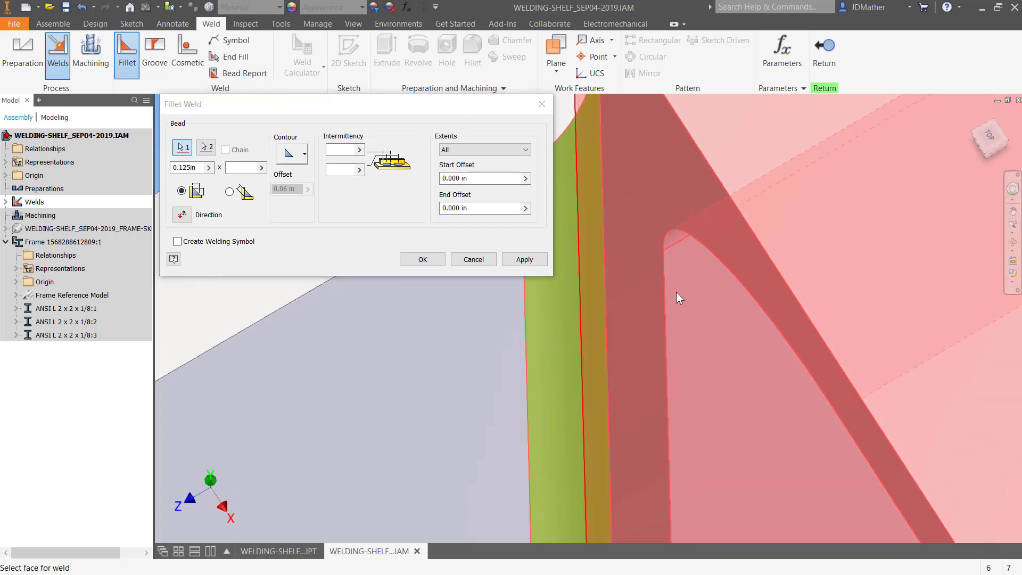
pyautogui.scroll(-4, 676, 291)
pyautogui.keyDown('shift'); pyautogui.moveTo(621, 331); pyautogui.dragTo(734, 531, button='middle'); pyautogui.keyUp('shift')
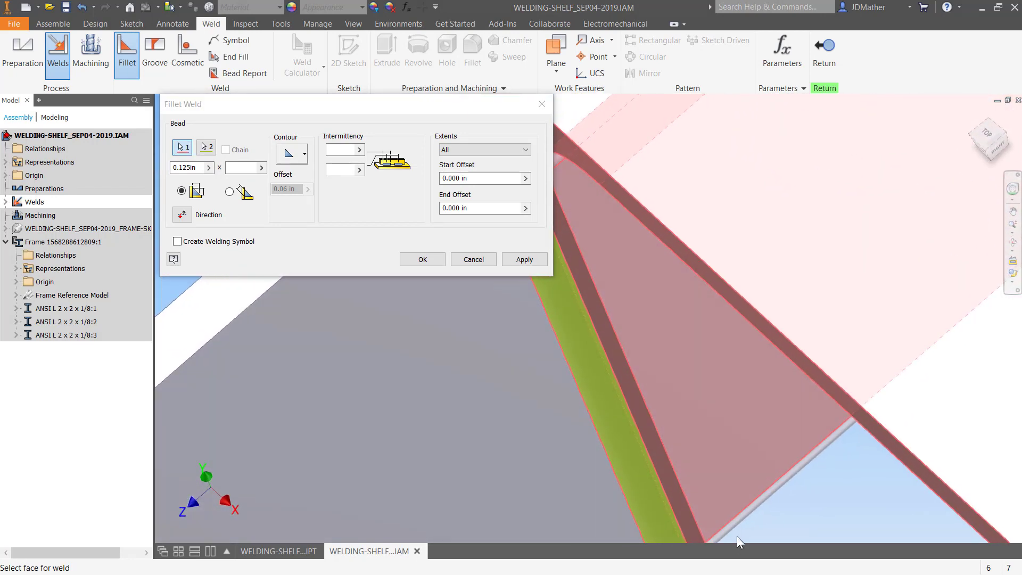
pyautogui.press('F5')
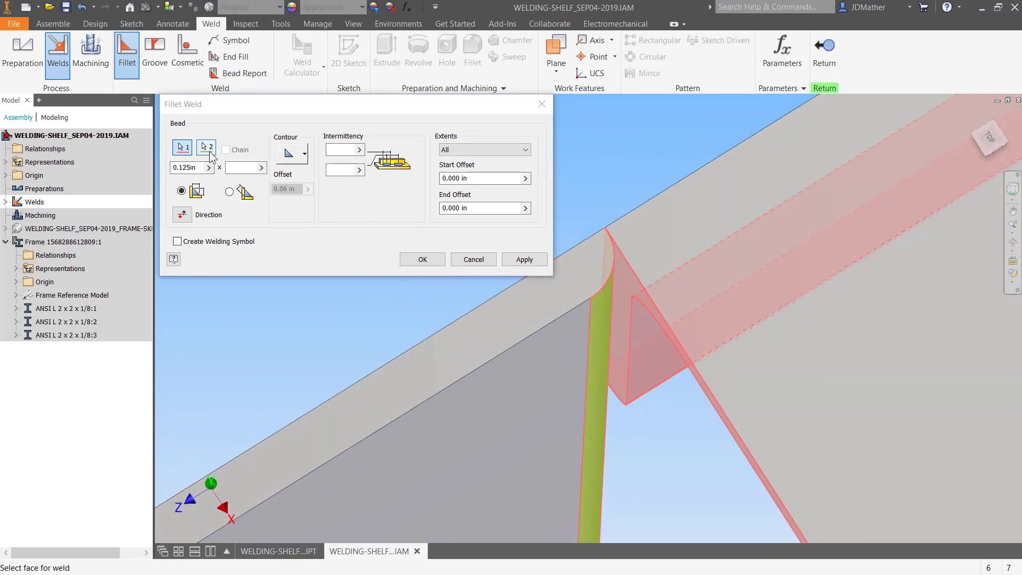
pyautogui.click(206, 147)
pyautogui.scroll(5, 428, 307)
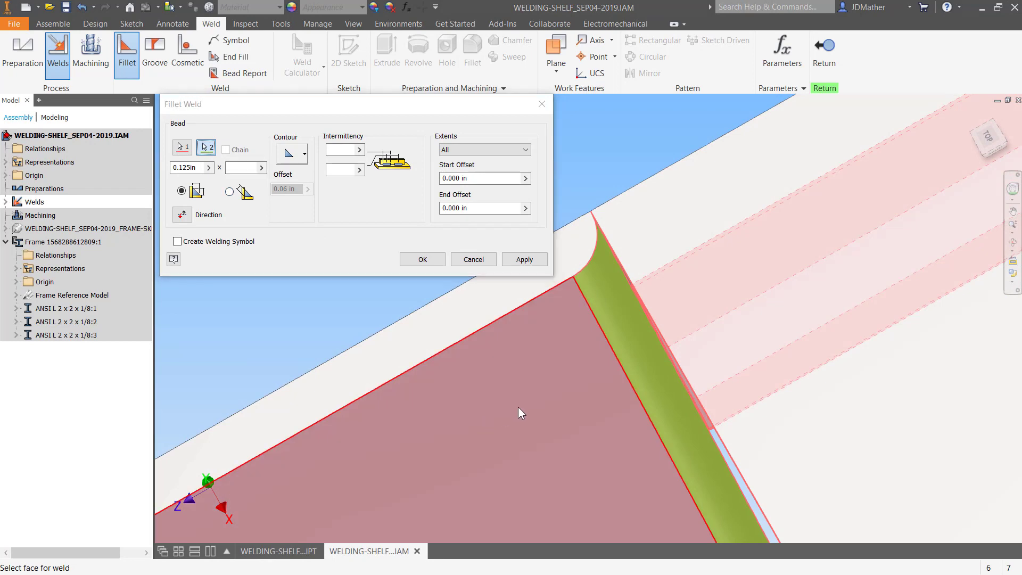
pyautogui.click(518, 407)
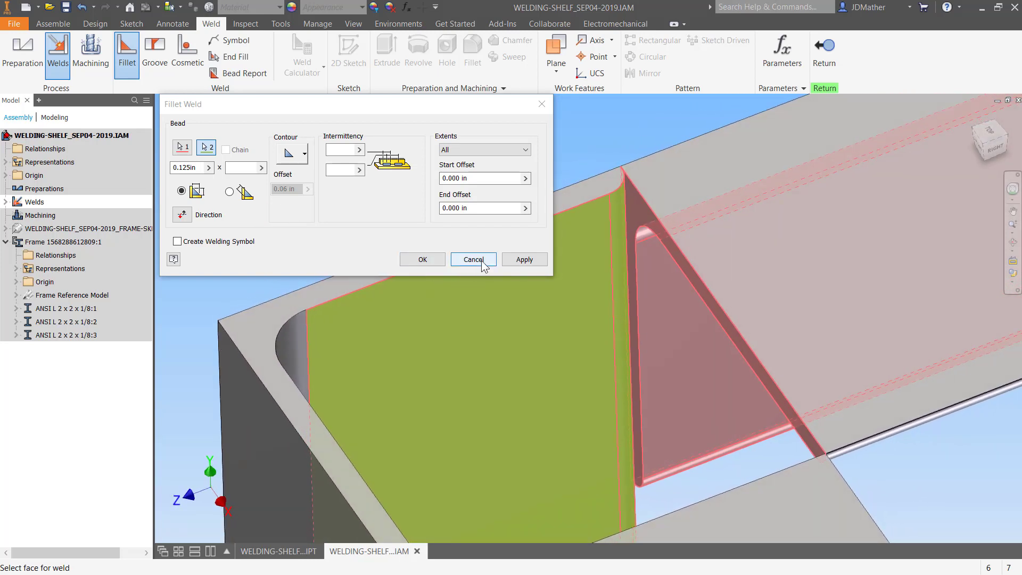
pyautogui.click(467, 255)
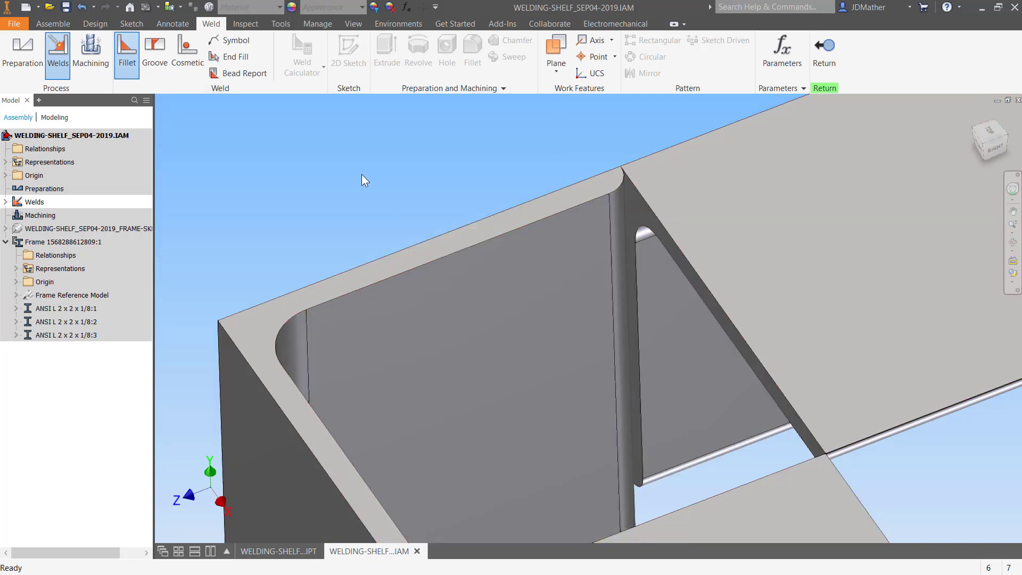
# Set up a groove weld from the horizontal angle's end face to the vertical angle's rounded toe face, filled along the horizontal angle's length
pyautogui.click(155, 50)
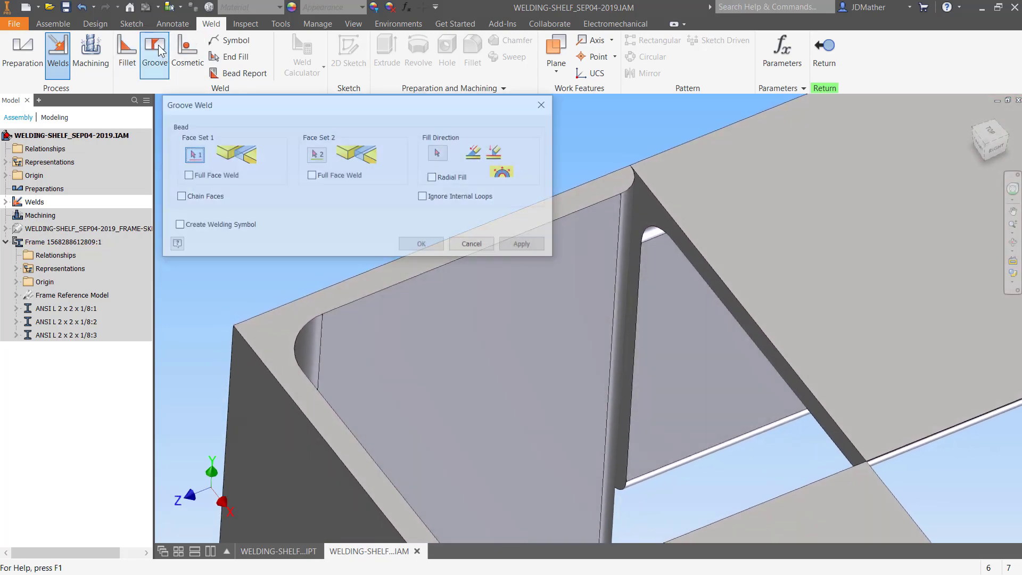
pyautogui.click(662, 202)
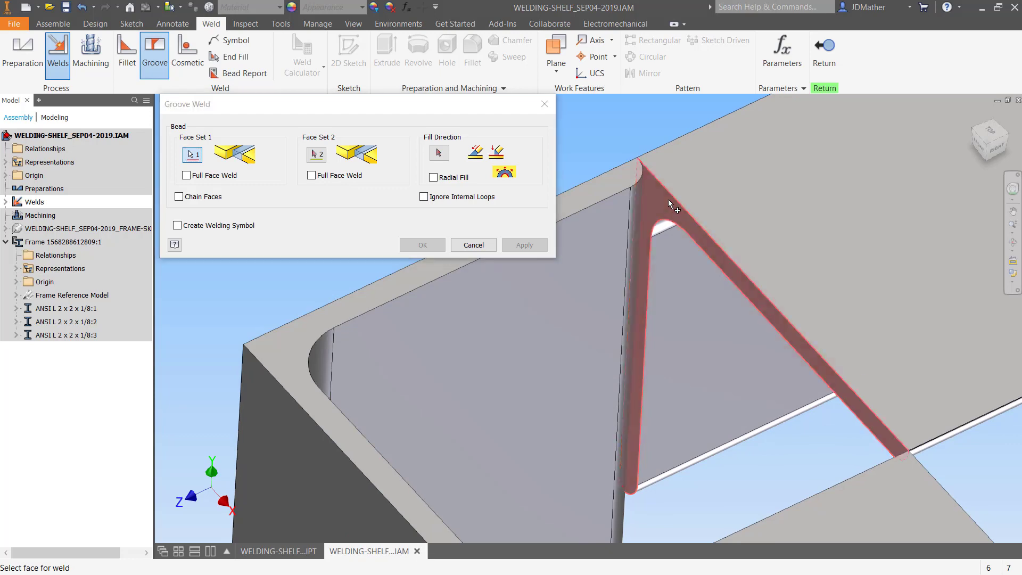
pyautogui.click(316, 155)
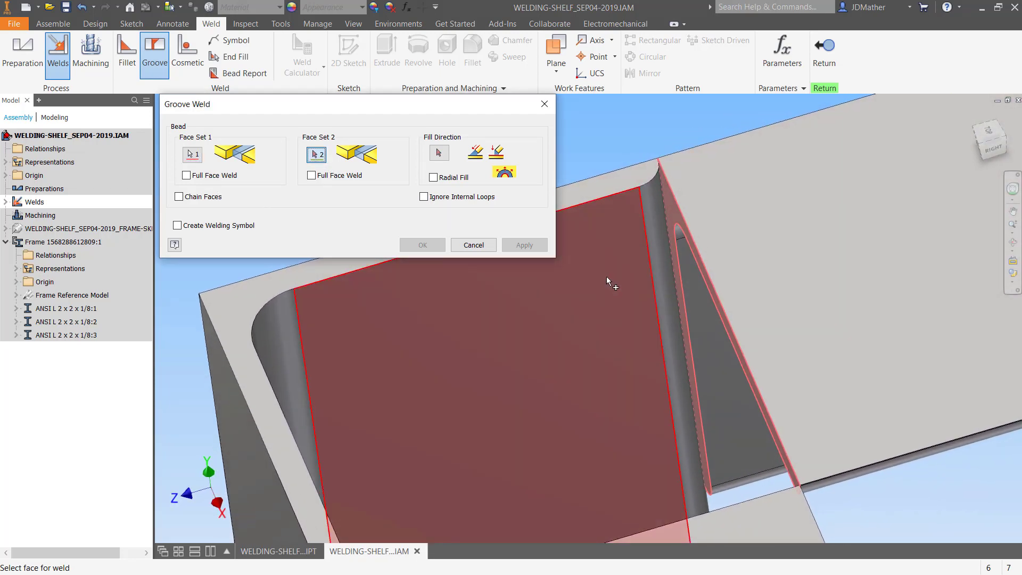
pyautogui.click(659, 257)
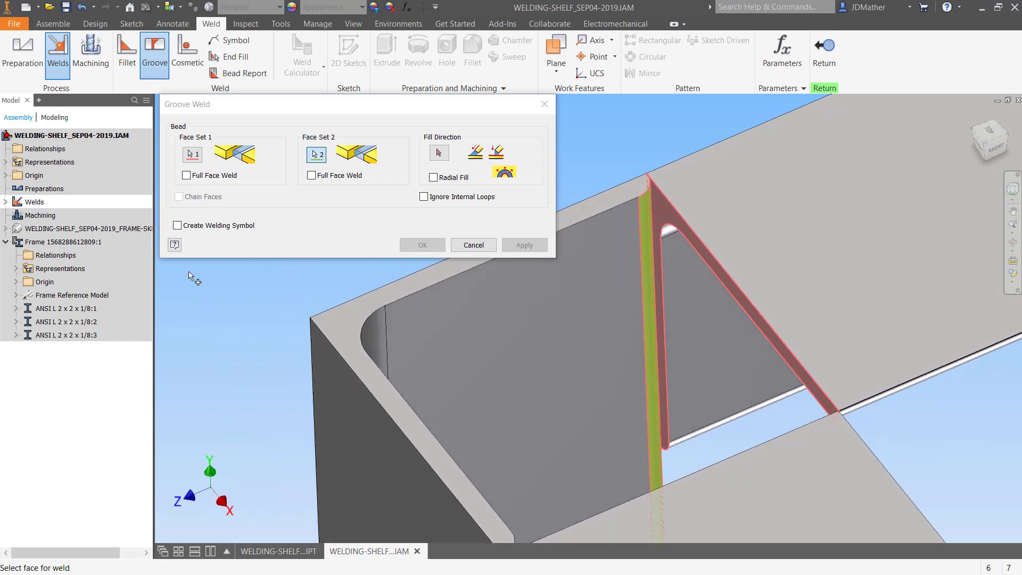
pyautogui.click(437, 156)
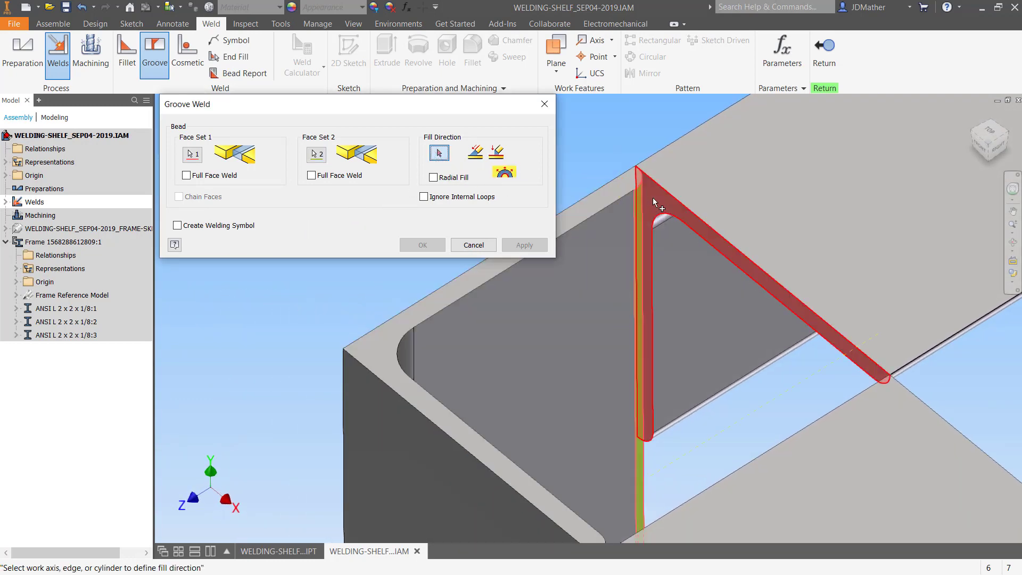
pyautogui.click(667, 276)
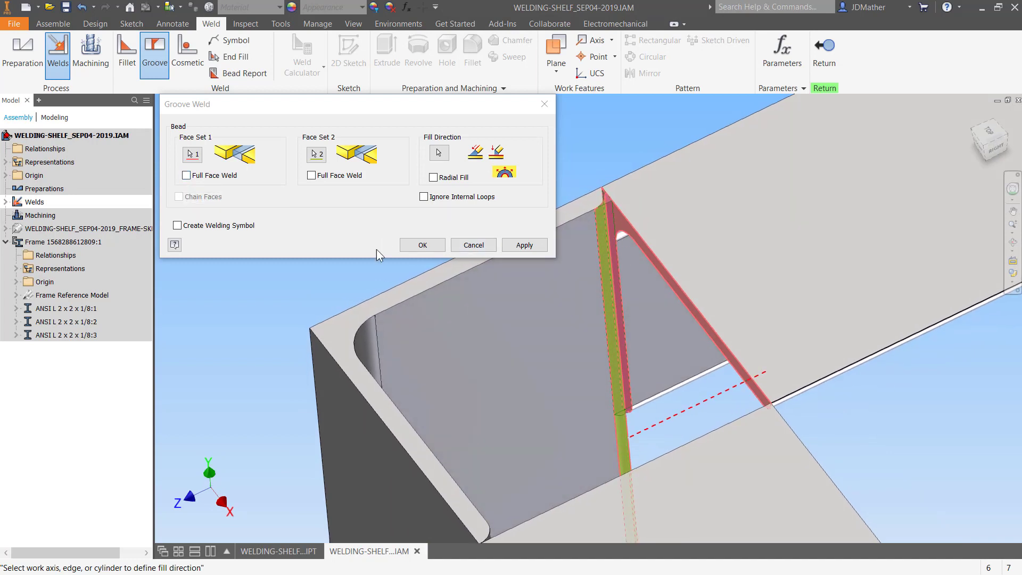
# Compare the Full Face Weld options for both face sets and create the groove weld
pyautogui.click(186, 176)
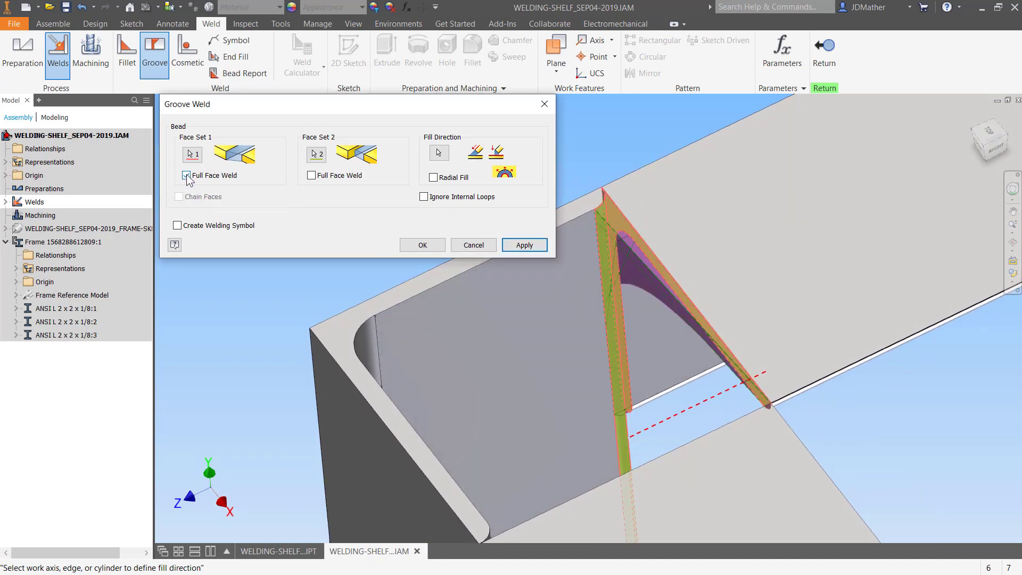
pyautogui.click(186, 176)
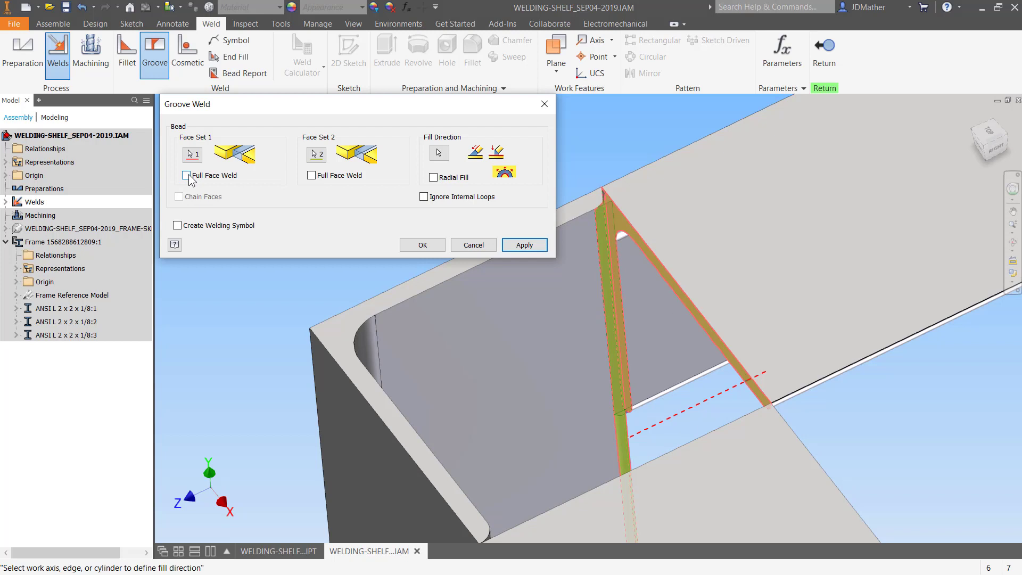
pyautogui.click(316, 177)
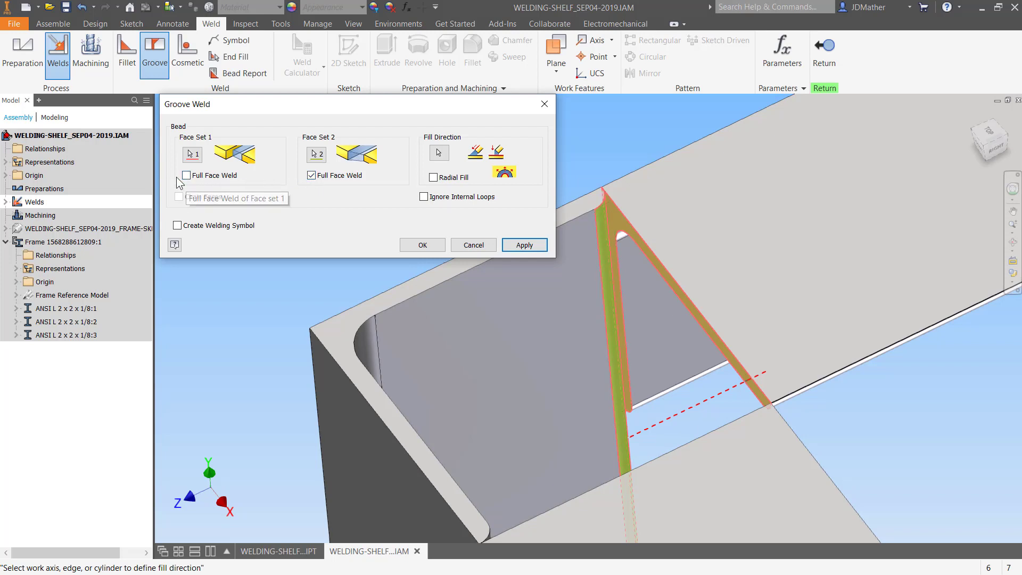
pyautogui.click(186, 175)
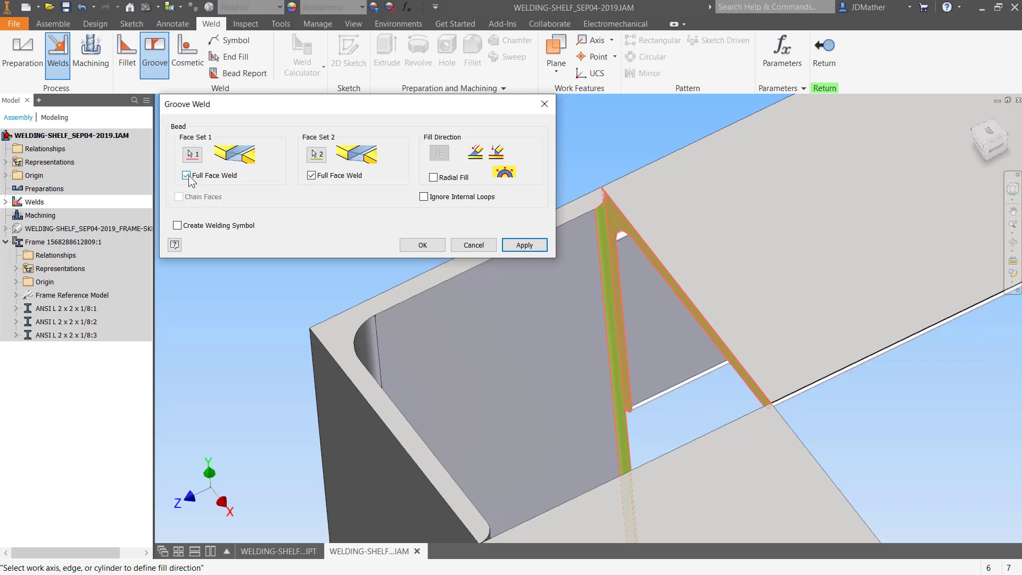
pyautogui.click(319, 176)
pyautogui.click(423, 245)
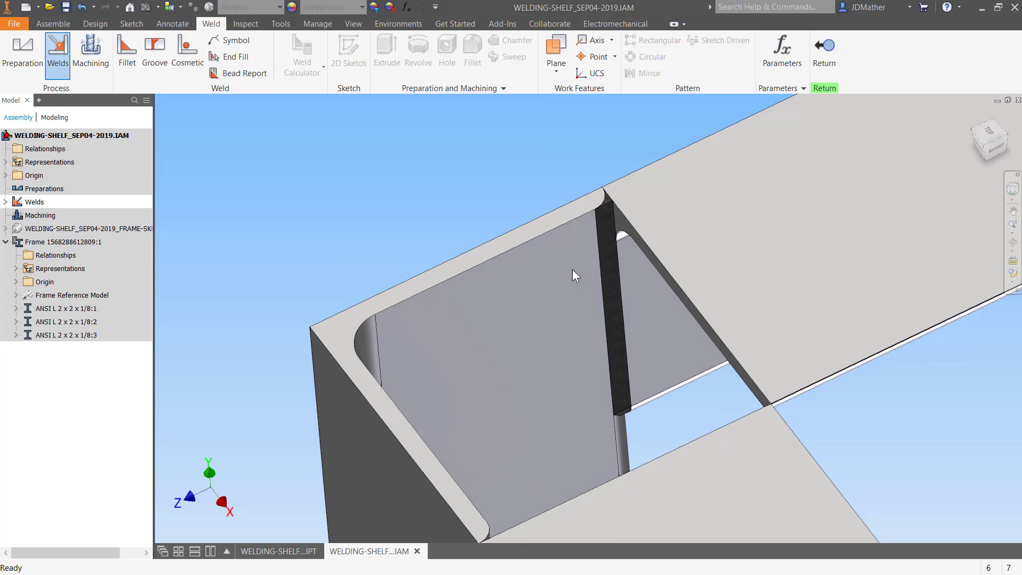
# Add a 0.125 in fillet weld between the horizontal angle's end face and the groove bead and inner face of the vertical angle
pyautogui.scroll(3, 607, 256)
pyautogui.scroll(2, 610, 255)
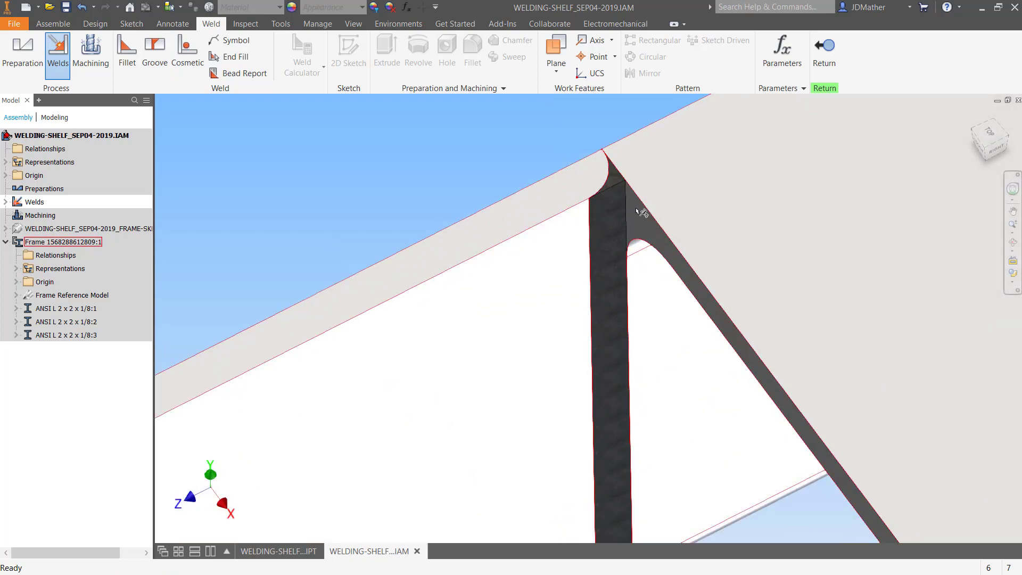
pyautogui.scroll(-4, 413, 218)
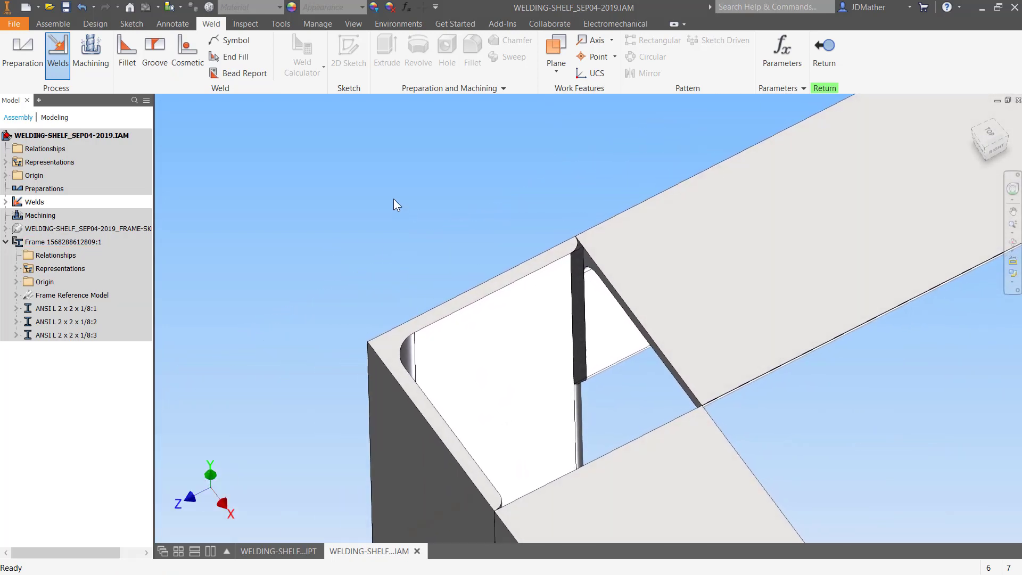
pyautogui.moveTo(389, 199)
pyautogui.keyDown('shift'); pyautogui.mouseDown(button='middle')
pyautogui.moveTo(381, 217)
pyautogui.moveTo(408, 235)
pyautogui.moveTo(378, 196)
pyautogui.mouseUp(button='middle'); pyautogui.keyUp('shift')
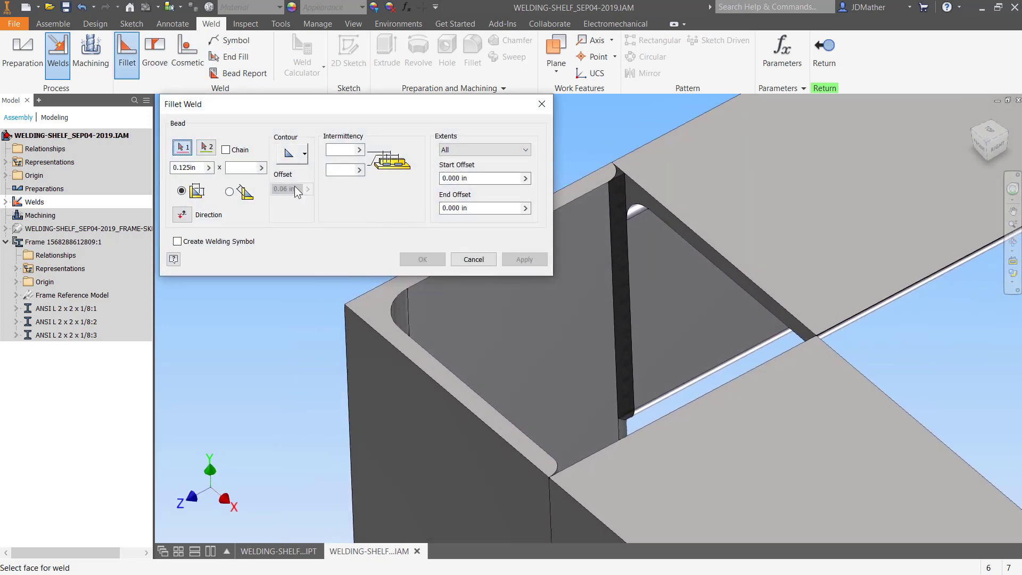
pyautogui.click(632, 191)
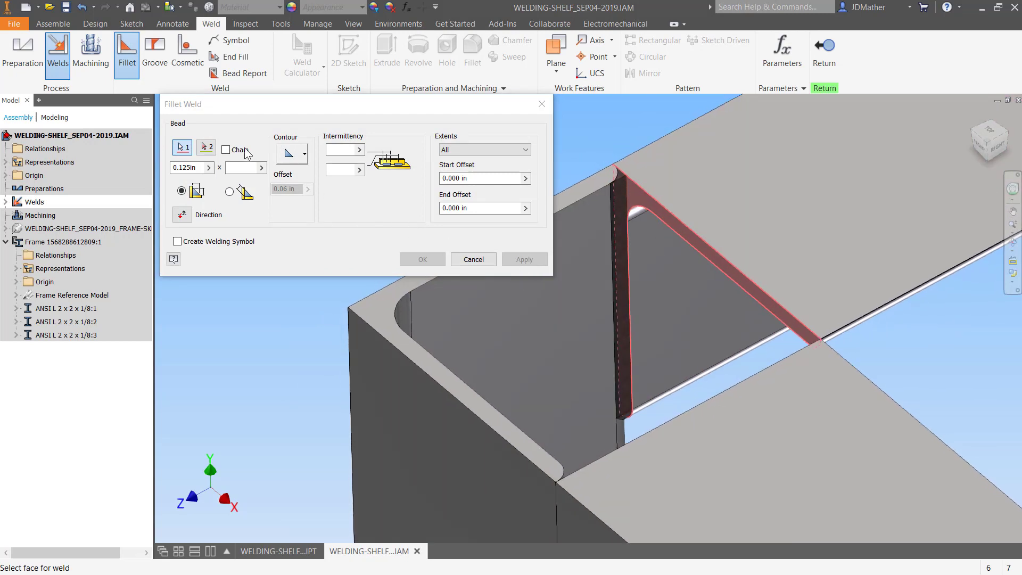
pyautogui.click(207, 149)
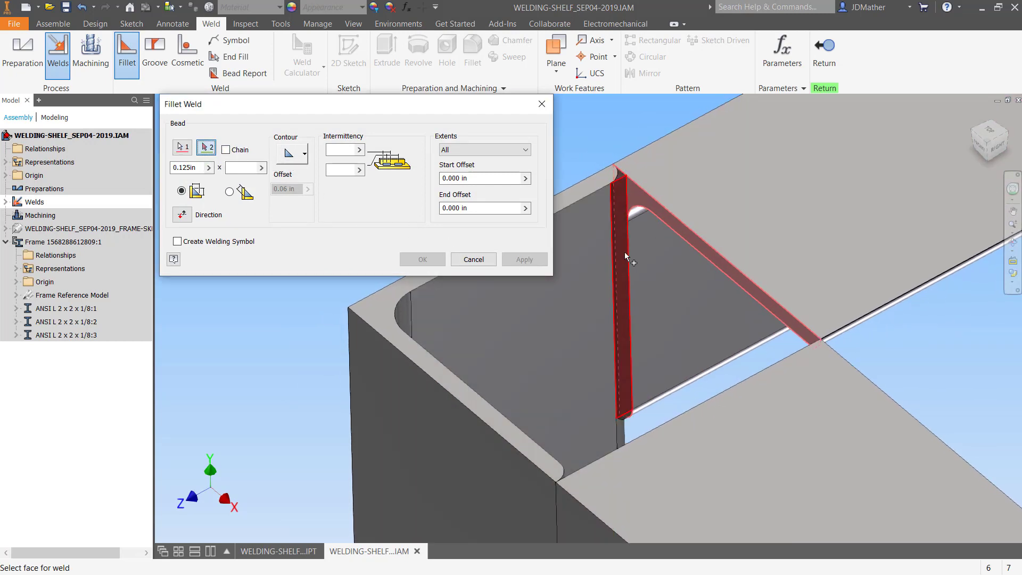
pyautogui.click(601, 269)
pyautogui.click(600, 269)
pyautogui.keyDown('shift'); pyautogui.moveTo(347, 329); pyautogui.dragTo(381, 336, button='middle'); pyautogui.keyUp('shift')
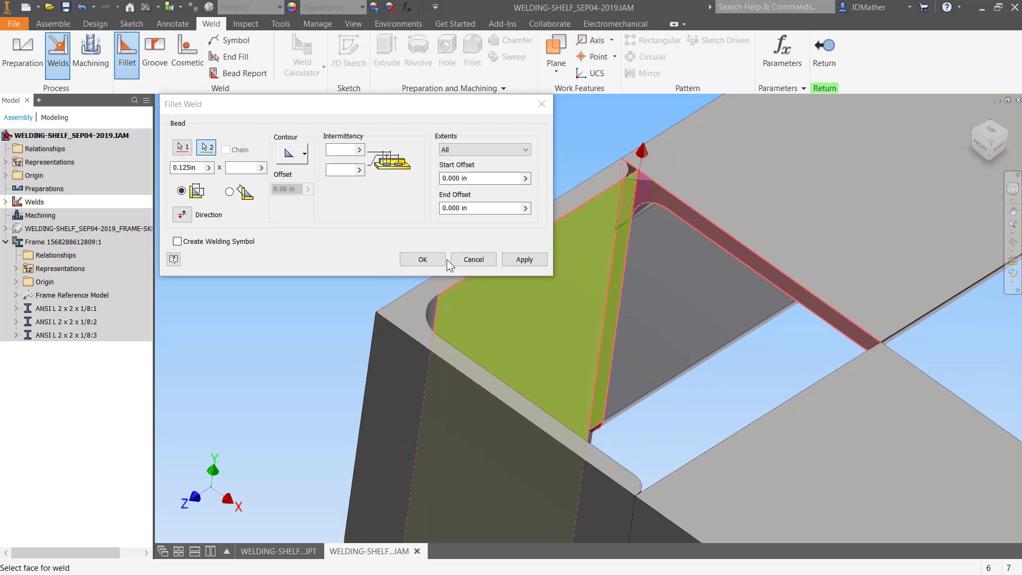
pyautogui.click(422, 259)
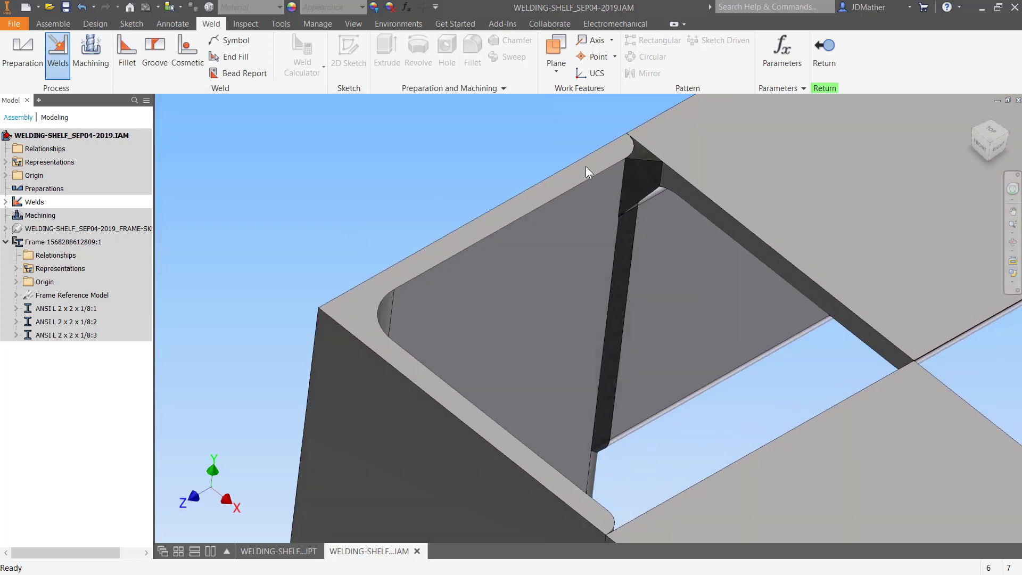
pyautogui.moveTo(586, 166)
pyautogui.keyDown('shift'); pyautogui.mouseDown(button='middle')
pyautogui.moveTo(634, 168)
pyautogui.moveTo(652, 222)
pyautogui.moveTo(645, 250)
pyautogui.moveTo(589, 315)
pyautogui.moveTo(500, 250)
pyautogui.moveTo(506, 176)
pyautogui.moveTo(531, 140)
pyautogui.moveTo(592, 192)
pyautogui.moveTo(609, 177)
pyautogui.moveTo(591, 160)
pyautogui.mouseUp(button='middle'); pyautogui.keyUp('shift')
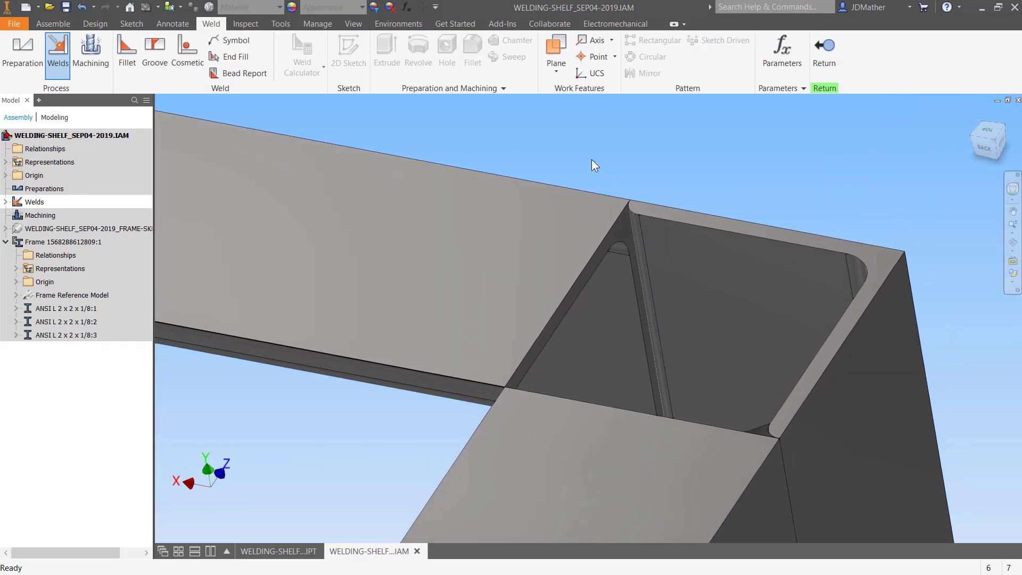
# Create a groove weld at the second joint from the horizontal angle's end face to the vertical angle's rounded toe face, filled along the horizontal angle's length
pyautogui.click(162, 42)
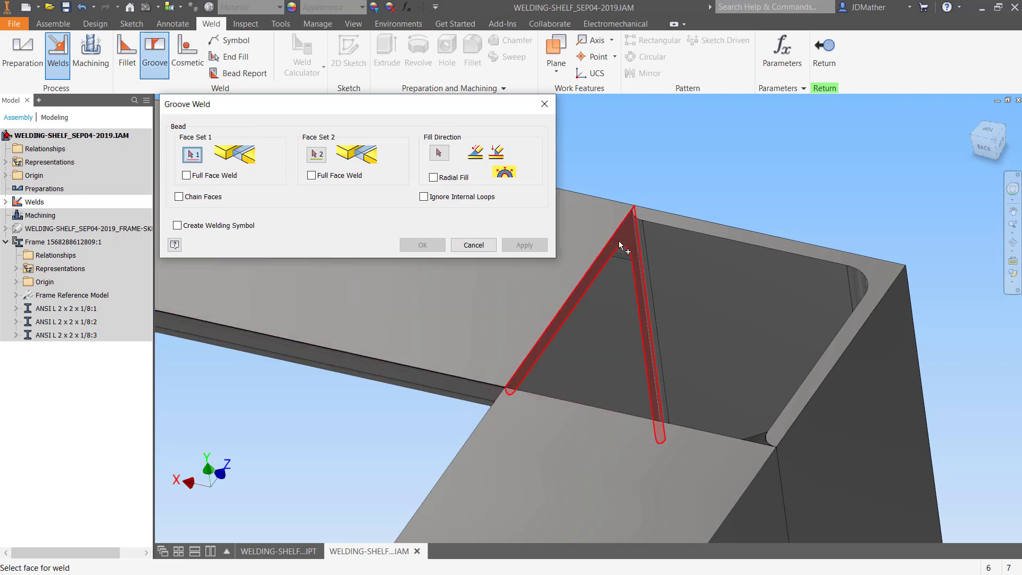
pyautogui.click(628, 271)
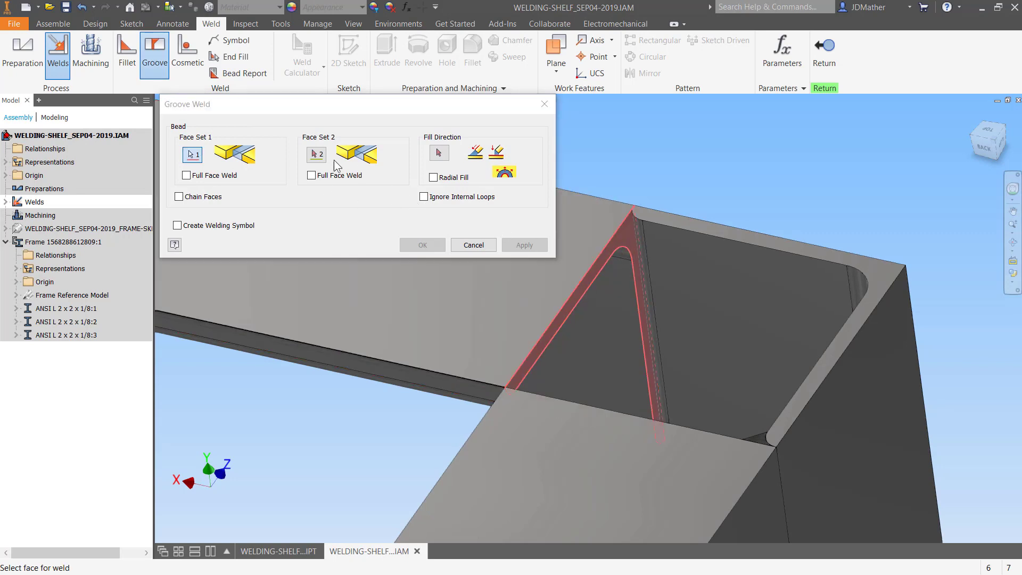
pyautogui.click(315, 155)
pyautogui.click(641, 252)
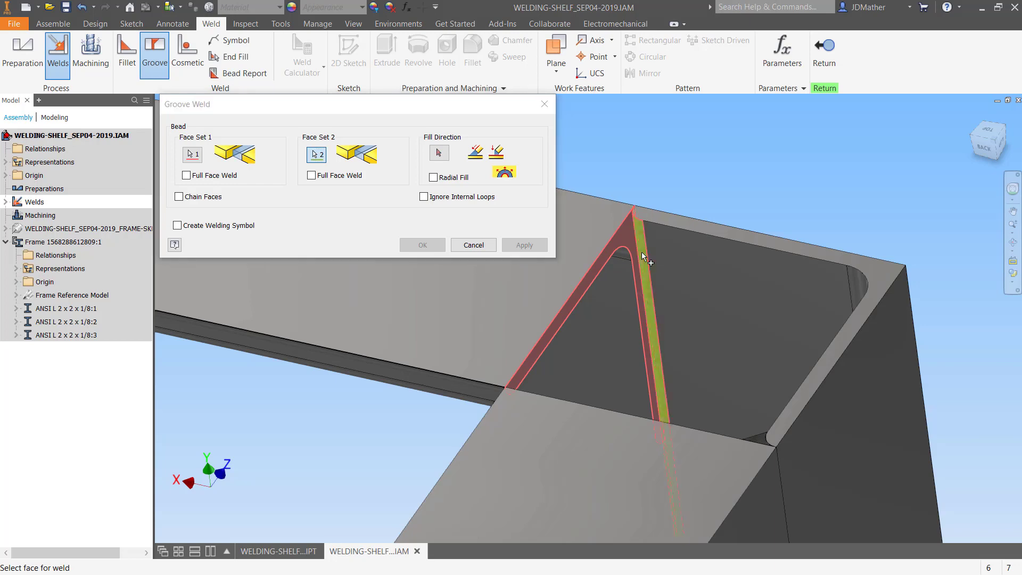
pyautogui.keyDown('shift'); pyautogui.moveTo(723, 336); pyautogui.dragTo(685, 349, button='middle'); pyautogui.keyUp('shift')
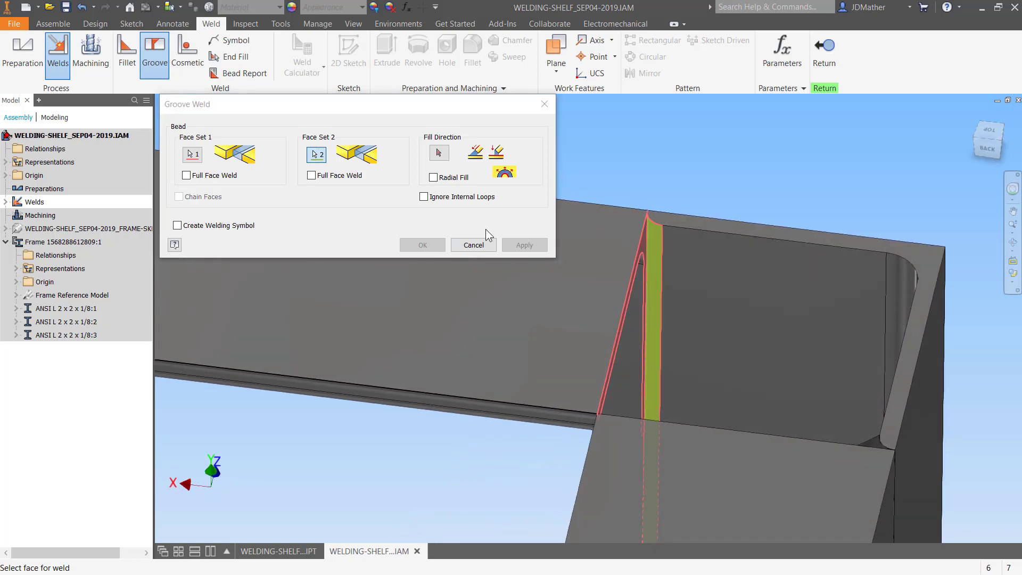
pyautogui.click(441, 151)
pyautogui.keyDown('shift'); pyautogui.moveTo(665, 250); pyautogui.dragTo(602, 335, button='middle'); pyautogui.keyUp('shift')
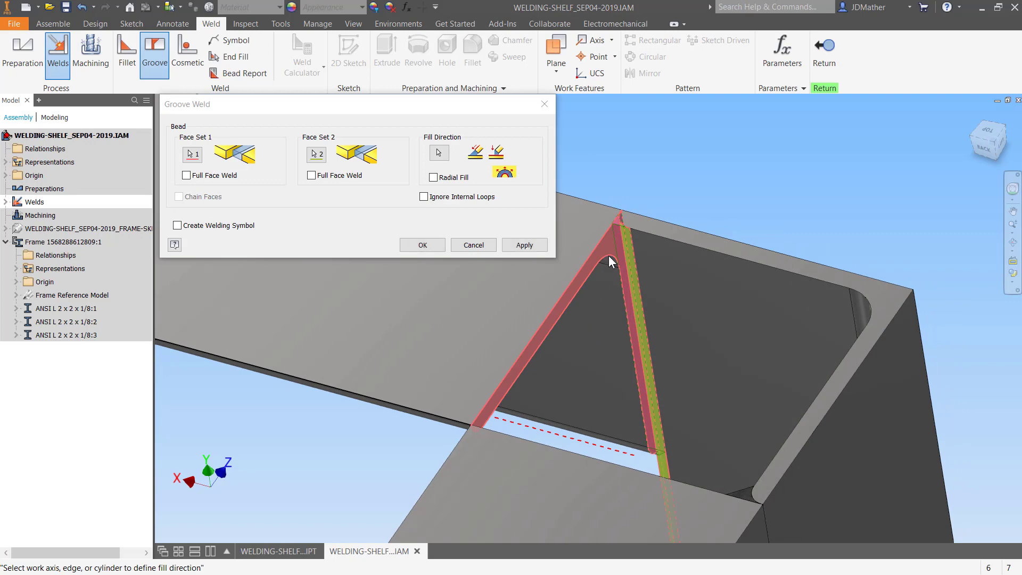
pyautogui.click(422, 245)
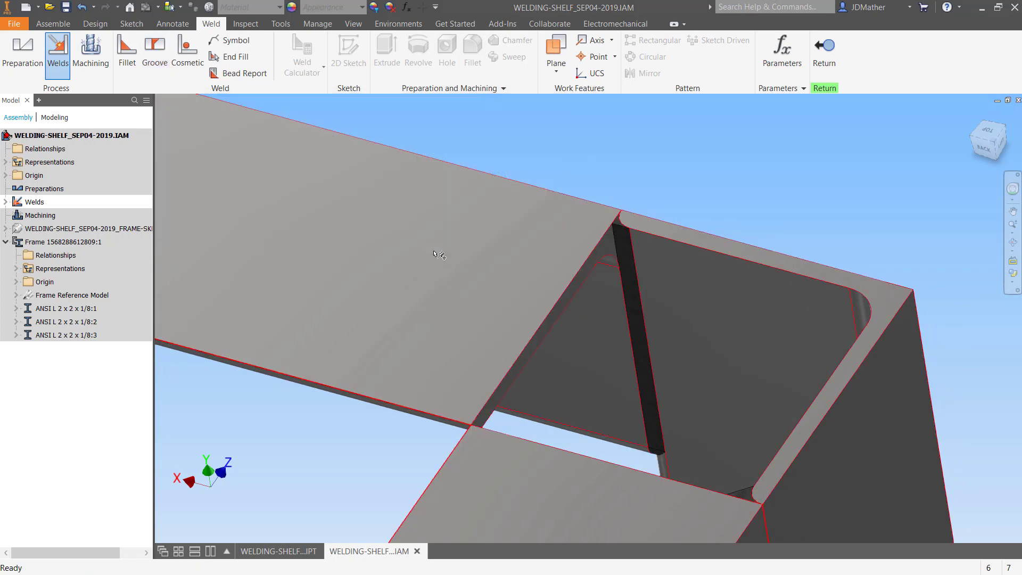
# Add a 0.125 in fillet weld at the second joint, from the horizontal angle's end face to the groove bead and the vertical angle's inner face
pyautogui.scroll(3, 625, 249)
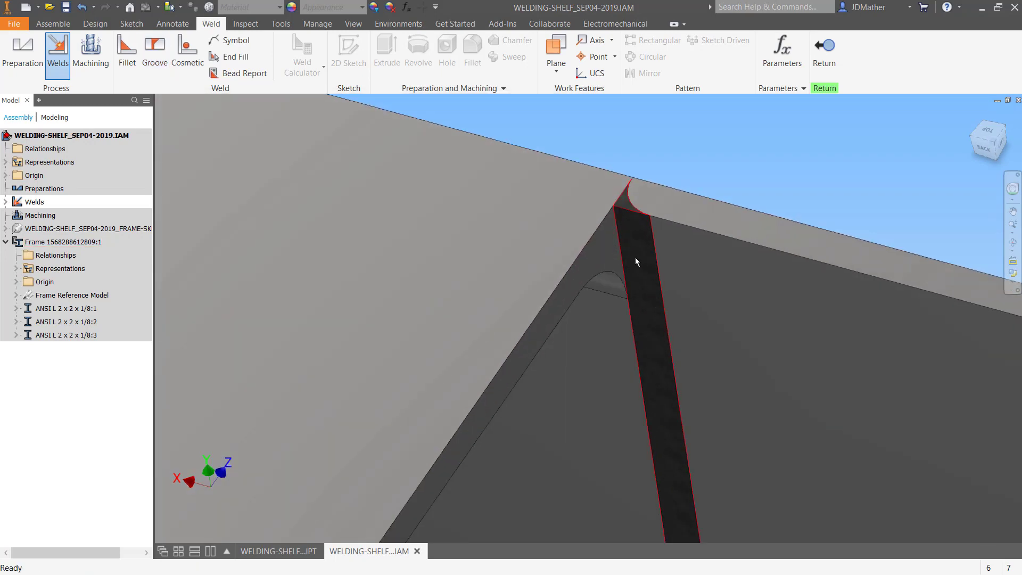
pyautogui.scroll(-5, 558, 235)
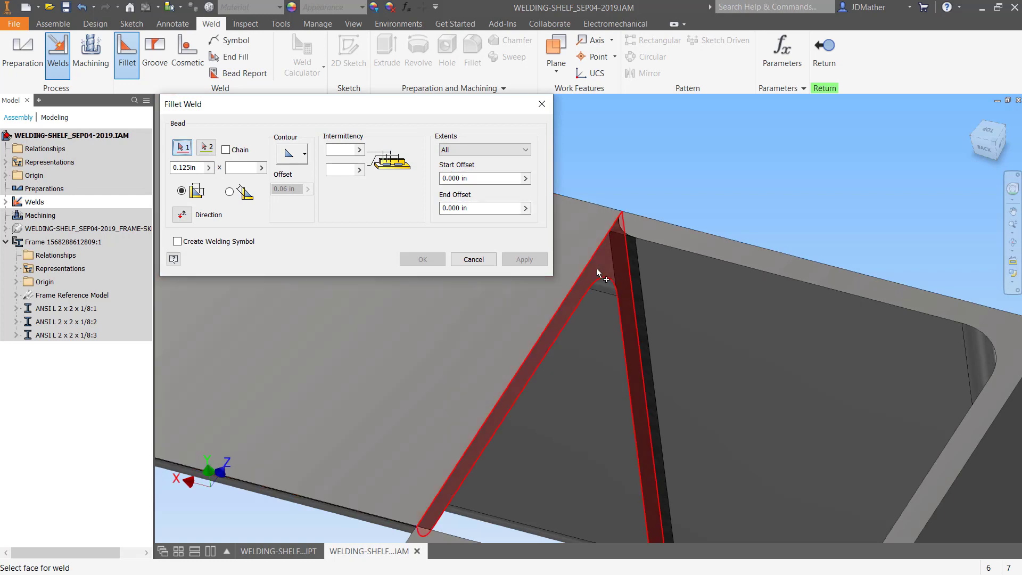
pyautogui.click(207, 147)
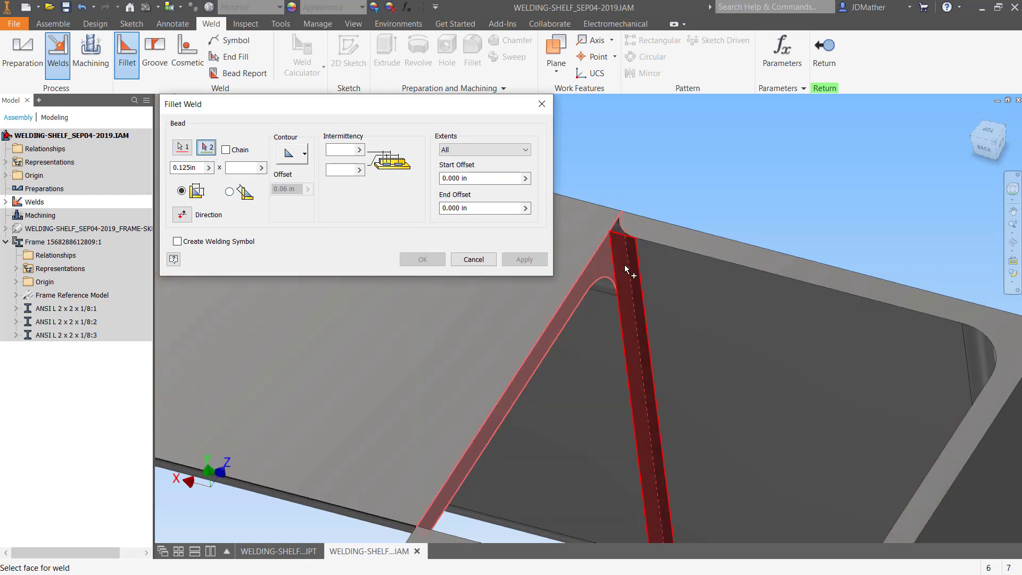
pyautogui.click(626, 269)
pyautogui.click(665, 278)
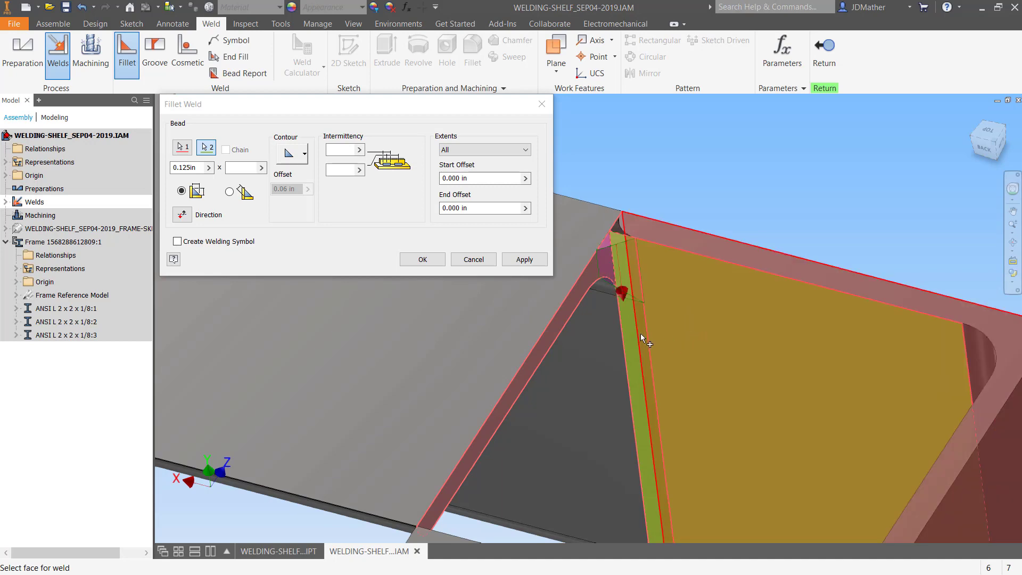
pyautogui.click(422, 260)
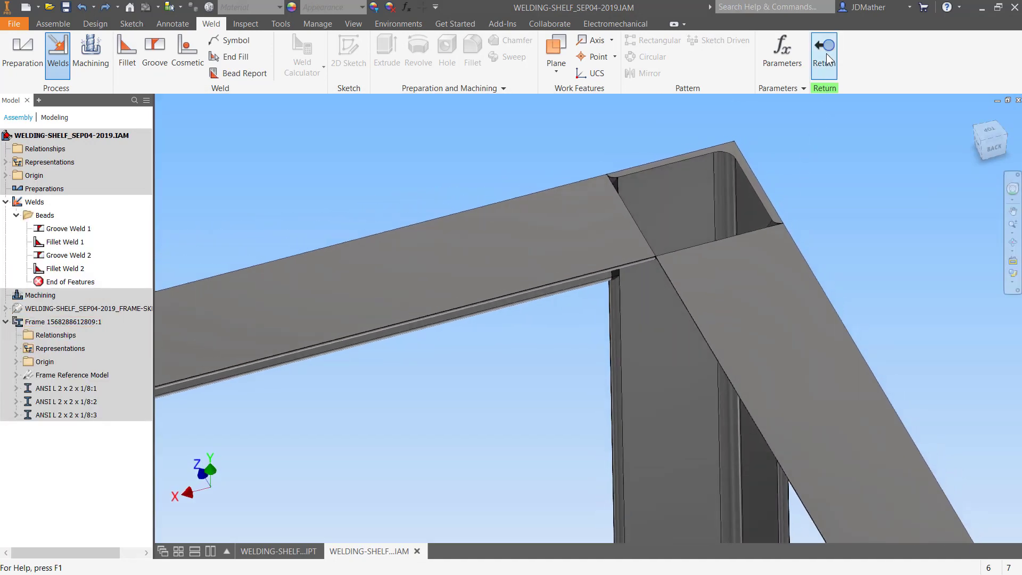
# Leave weld editing and save the WELDING-SHELF_SEP04-2019 assembly together with its dependent frame files
pyautogui.click(826, 53)
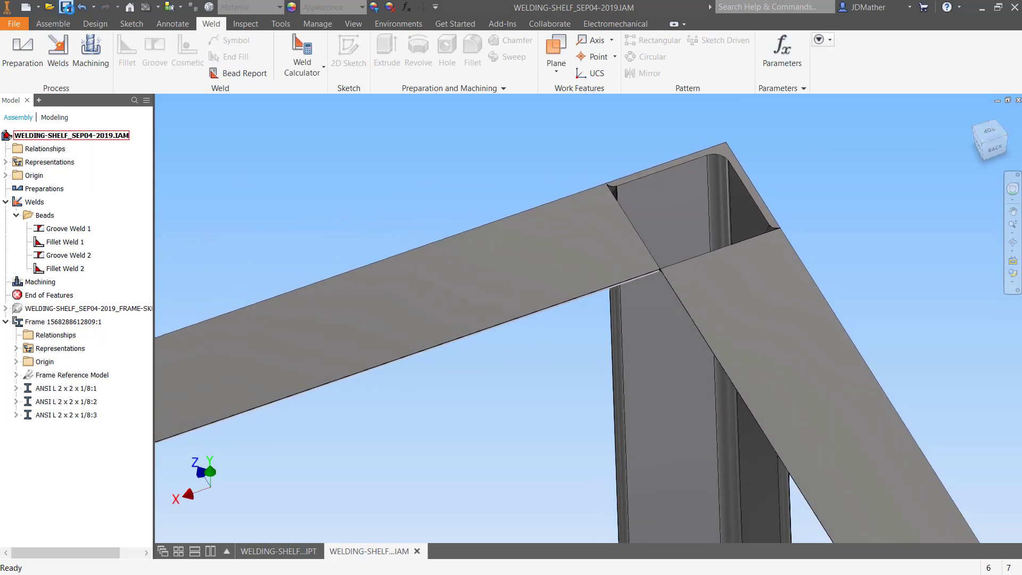
pyautogui.click(66, 7)
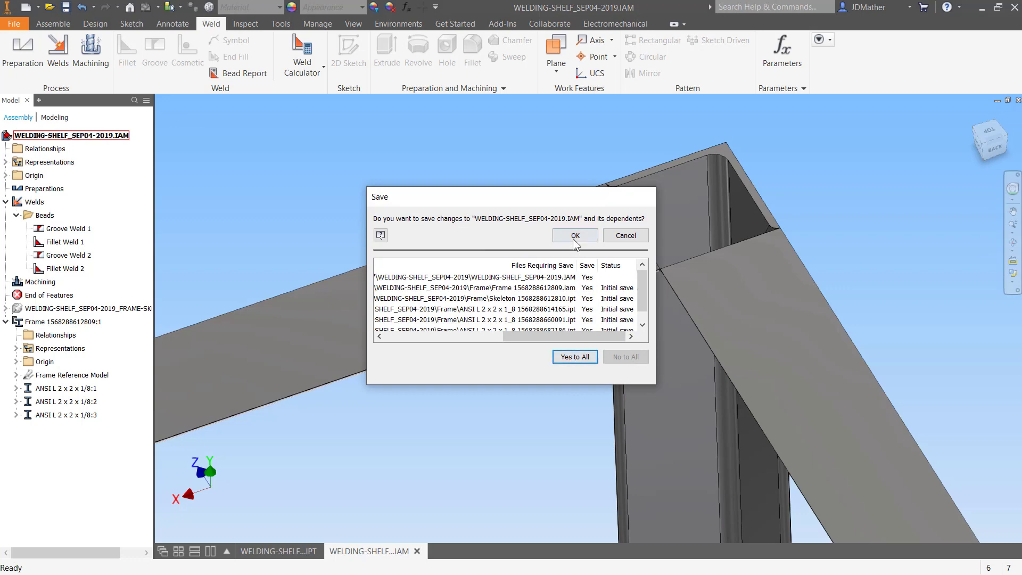
pyautogui.click(575, 237)
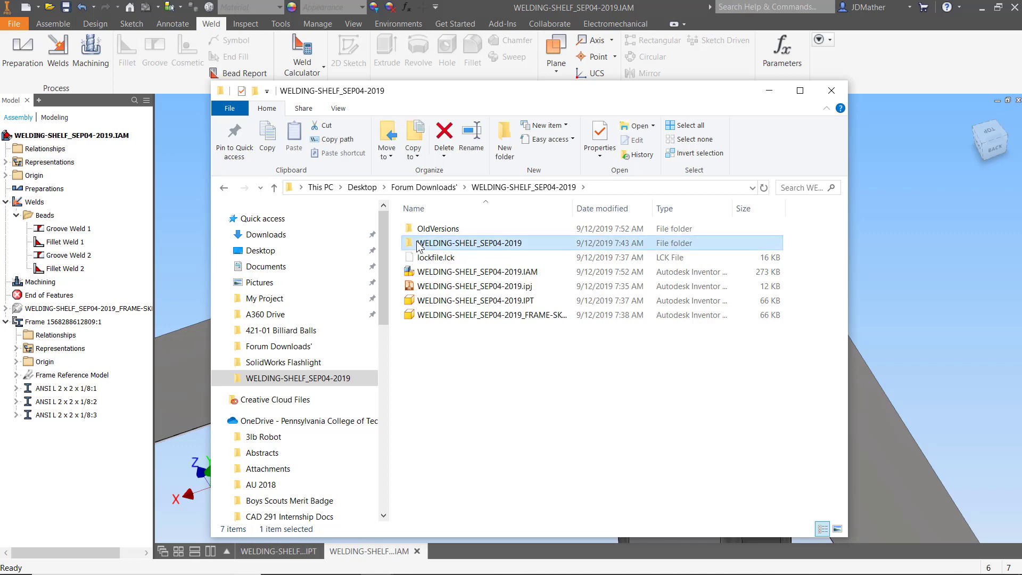
# In File Explorer, look through the nested WELDING-SHELF_SEP04-2019 and Frame folders, then go back up to the Forum Downloads' folder
pyautogui.doubleClick(418, 243)
pyautogui.doubleClick(430, 231)
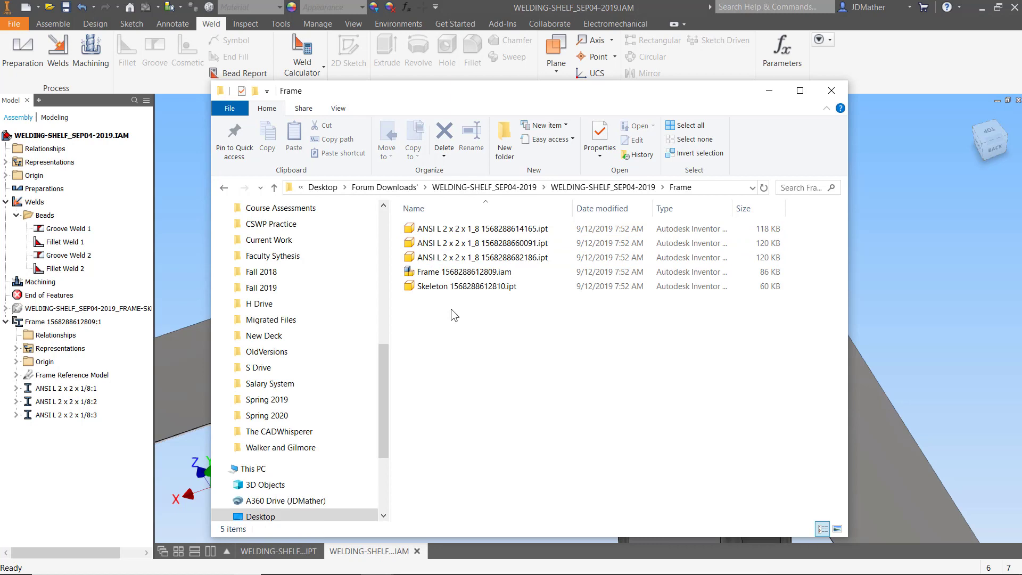
pyautogui.click(274, 187)
pyautogui.click(275, 188)
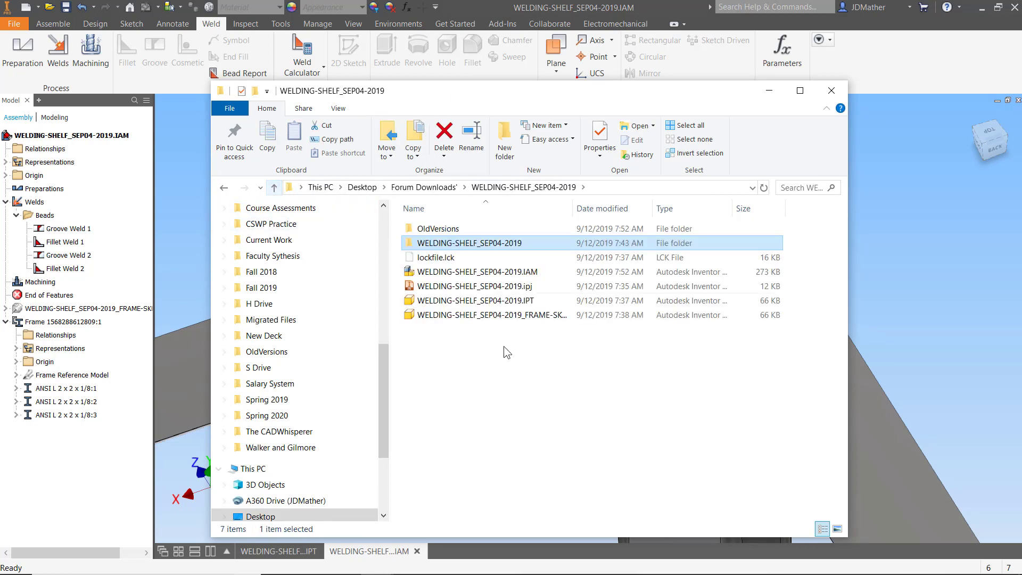
pyautogui.click(275, 187)
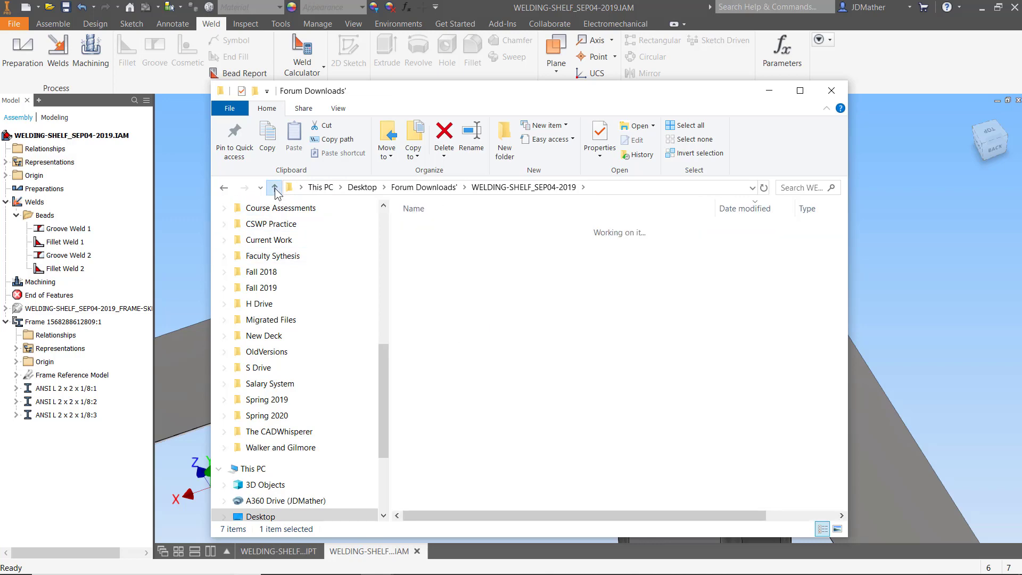
# Look at the Compressed (zipped) folder choice among the Send to options for the WELDING-SHELF_SEP04-2019 folder, and dismiss it
pyautogui.rightClick(442, 243)
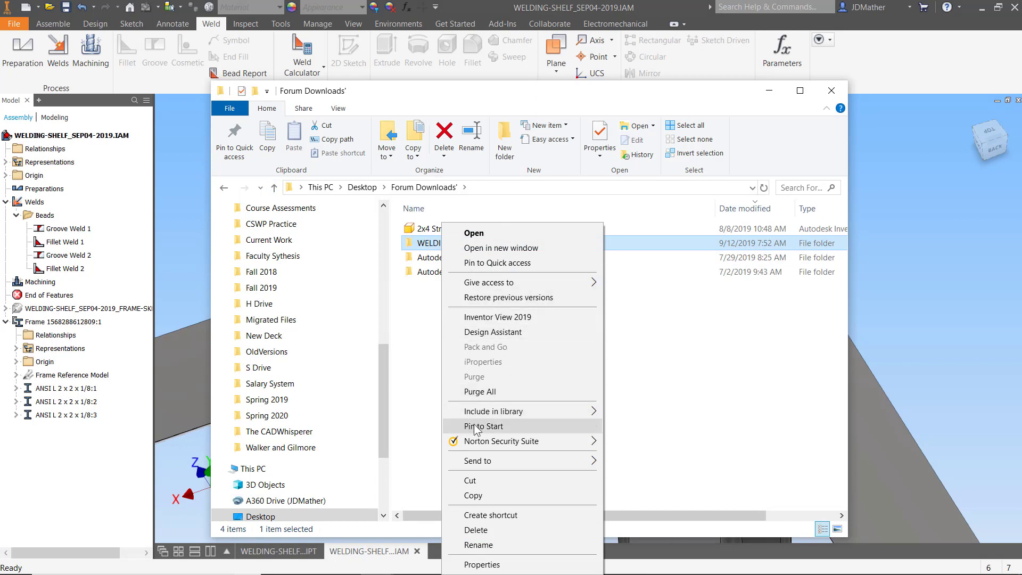
pyautogui.moveTo(499, 461)
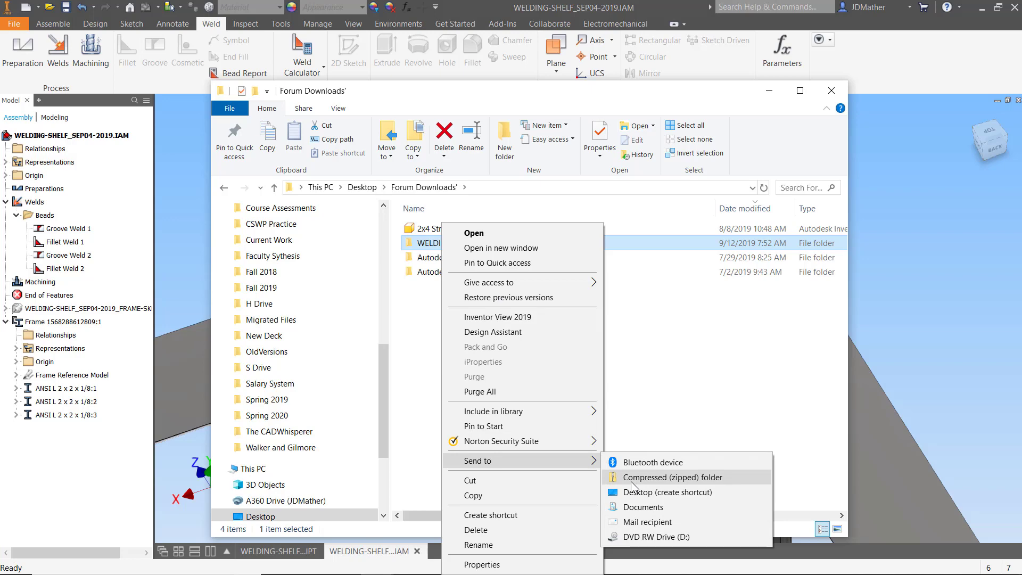
pyautogui.click(723, 326)
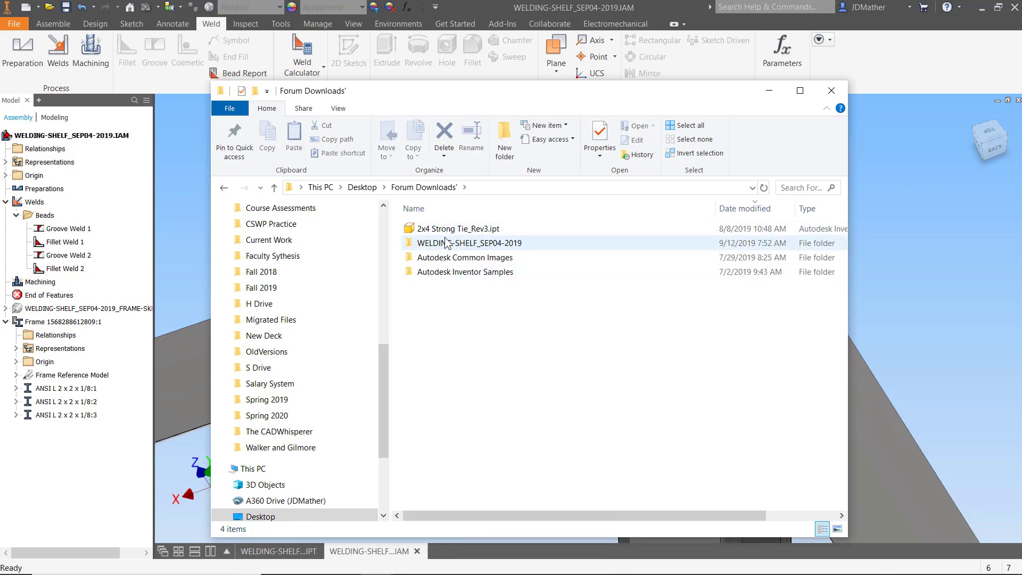